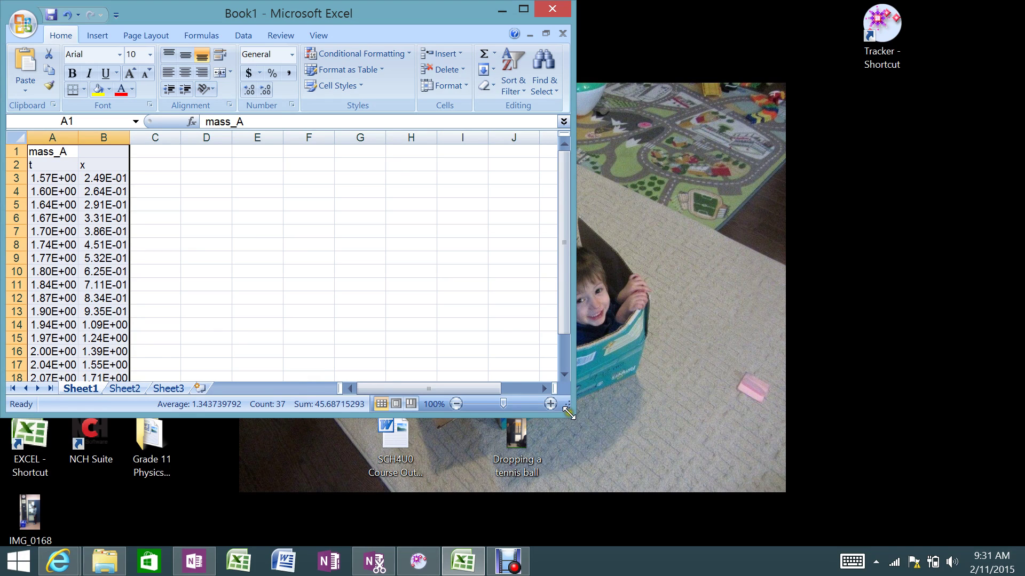
- Enlarge the Excel window so the t and x data through row 19 is visible, then clear the selection
{"action": "left_click_drag", "start_coordinate": [568, 414], "coordinate": [717, 488]}
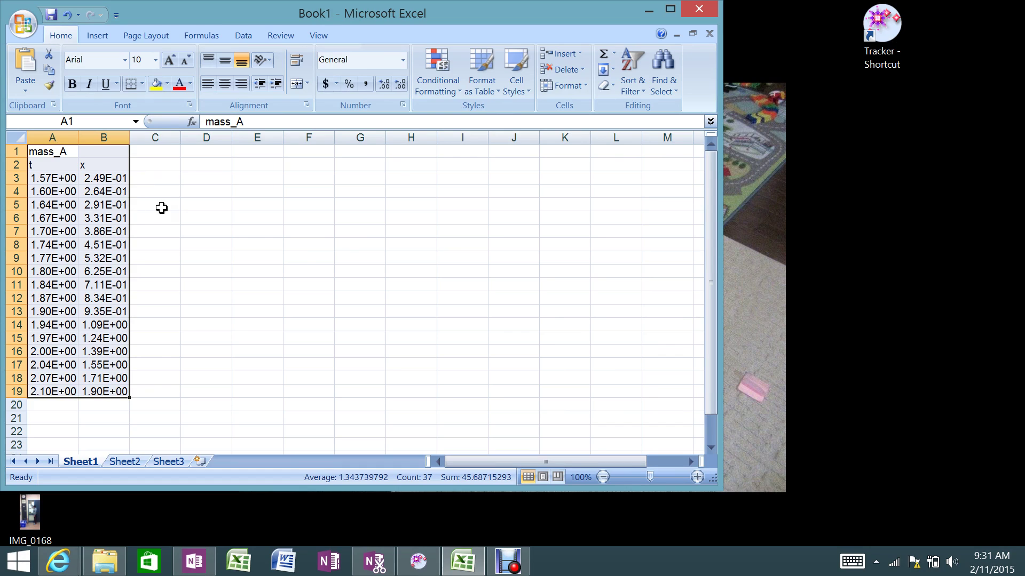
{"action": "left_click", "coordinate": [176, 217]}
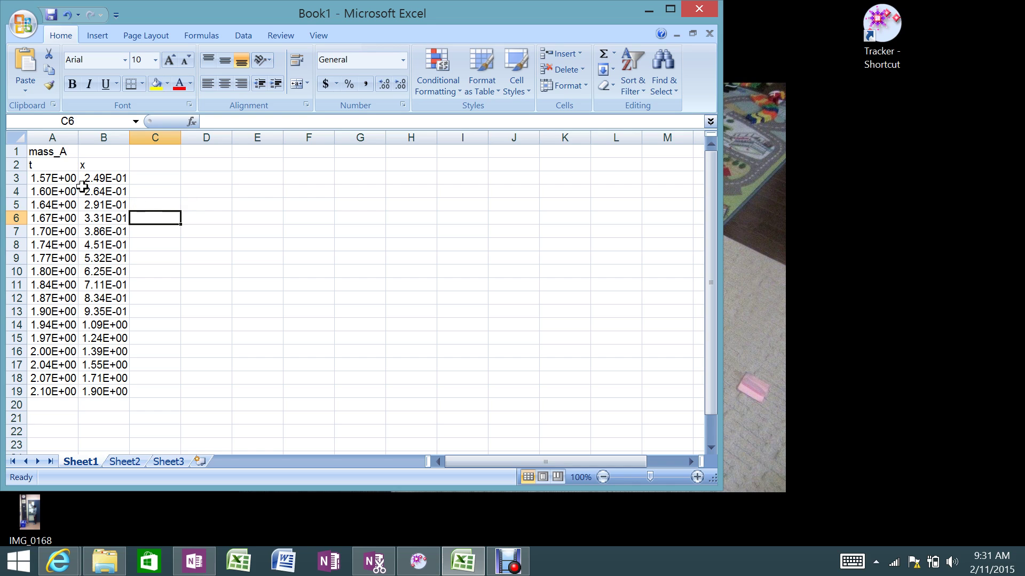
- Label D2 'time (s)' and enter the formula =A3-A$3 in D3
{"action": "left_click", "coordinate": [200, 161]}
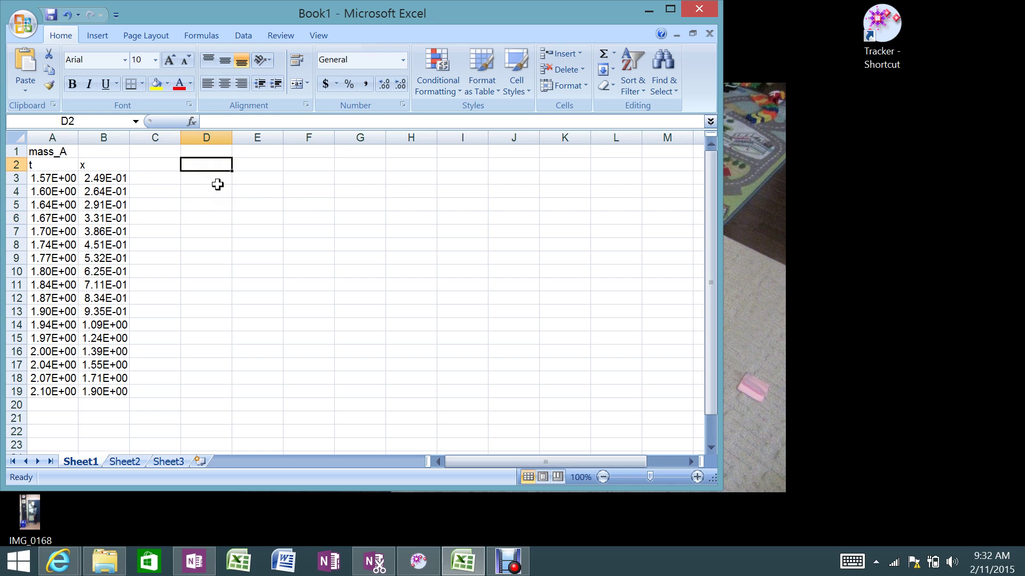
{"action": "type", "text": "time"}
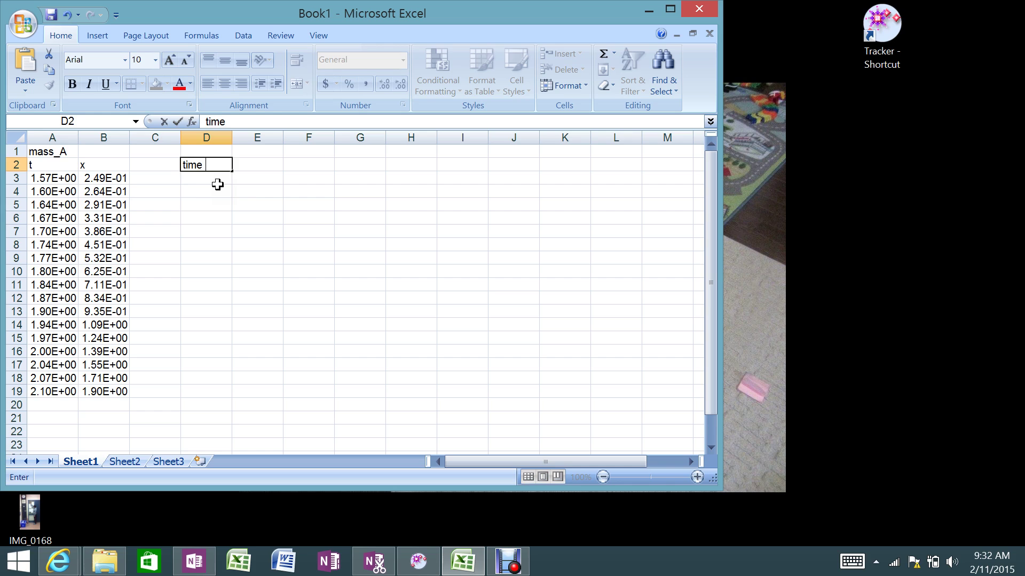
{"action": "type", "text": " (s)"}
{"action": "left_click", "coordinate": [68, 181]}
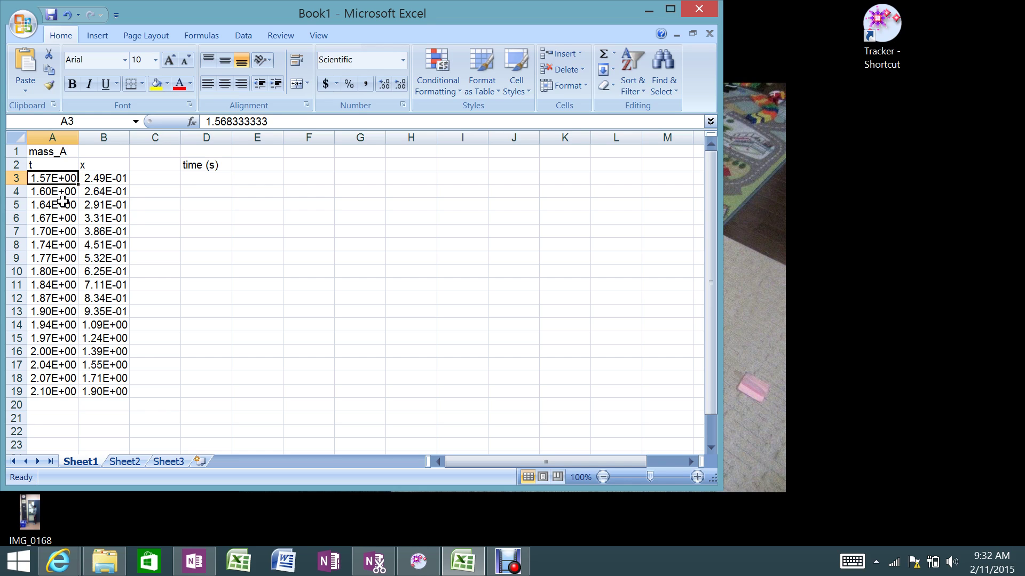
{"action": "left_click", "coordinate": [207, 181]}
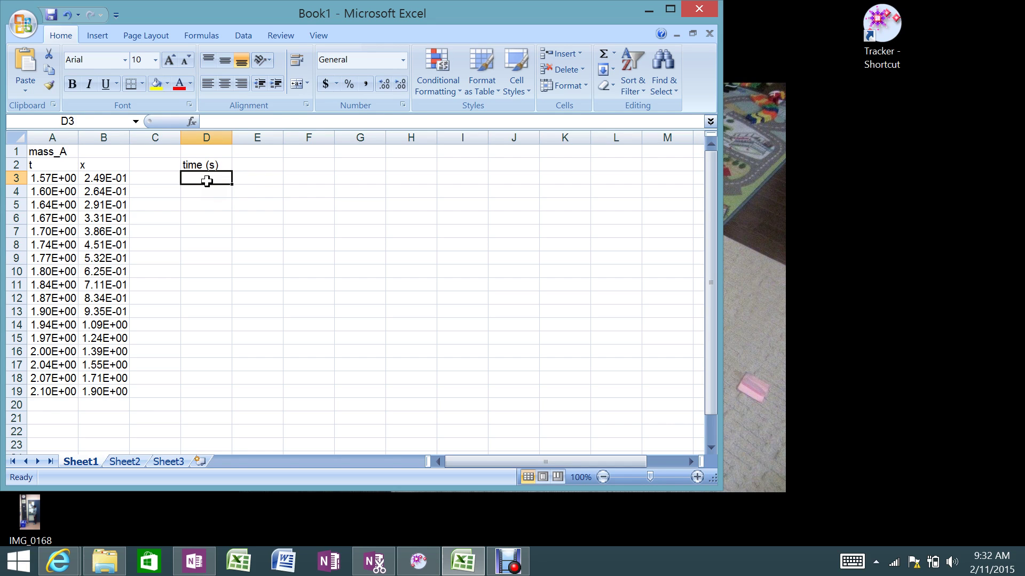
{"action": "type", "text": "="}
{"action": "left_click", "coordinate": [57, 179]}
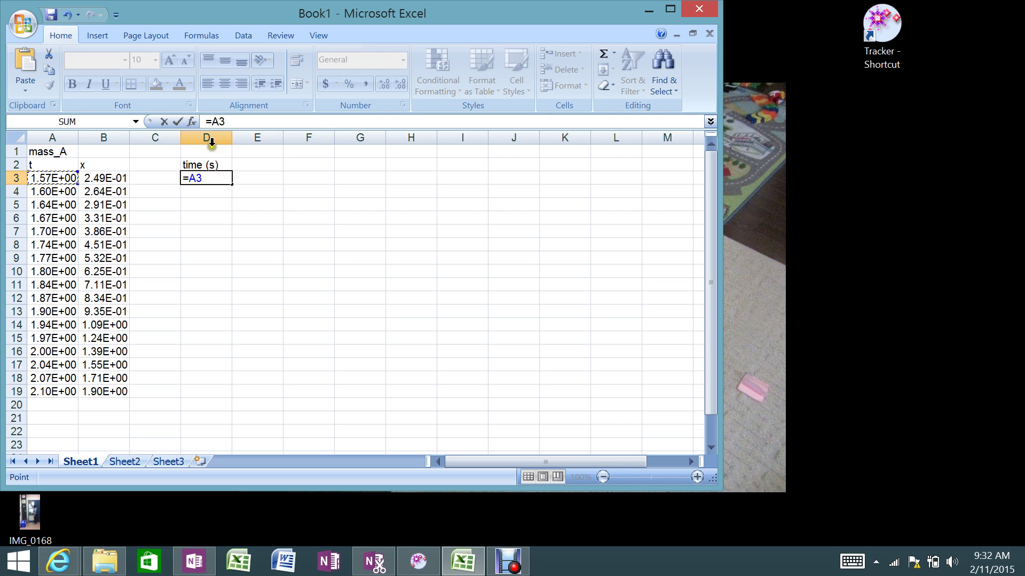
{"action": "left_click", "coordinate": [238, 127]}
{"action": "type", "text": "-A"}
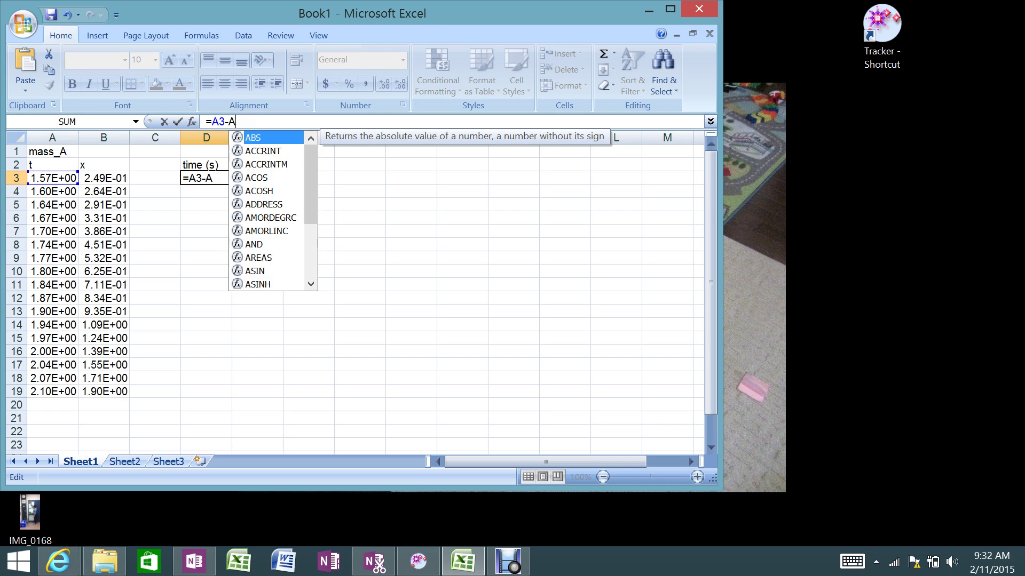
{"action": "type", "text": "$"}
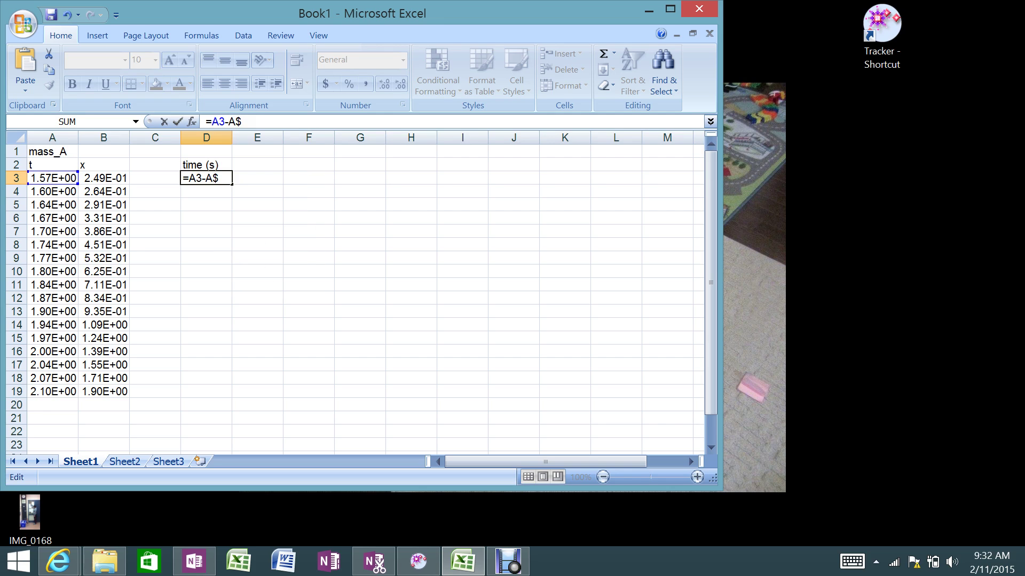
{"action": "type", "text": "3"}
{"action": "left_click", "coordinate": [216, 191]}
- Fill the time formula down to D19, giving times from 0.00E+00 to 5.33E-01
{"action": "left_click", "coordinate": [219, 179]}
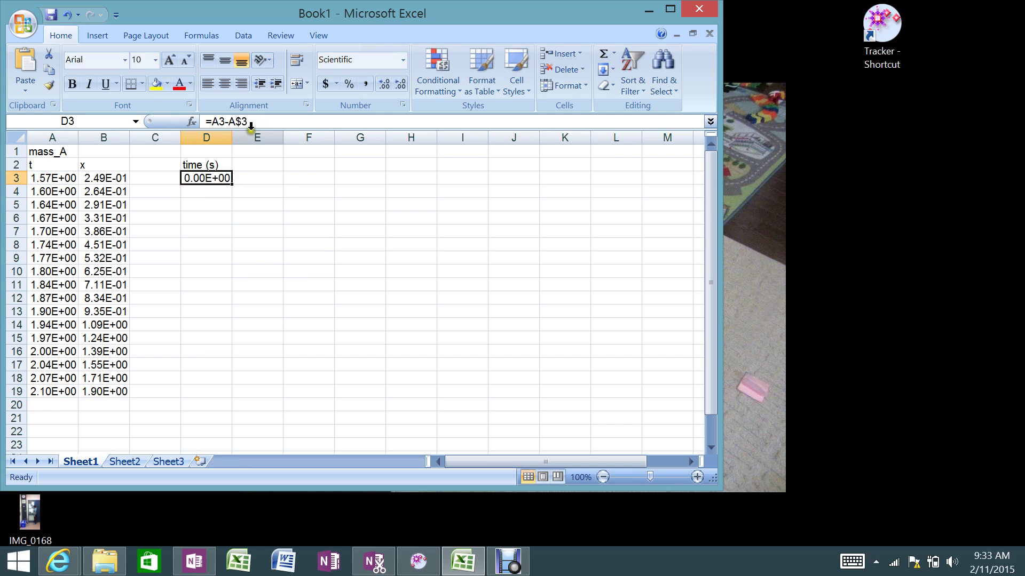
{"action": "left_click_drag", "start_coordinate": [233, 184], "coordinate": [229, 195]}
{"action": "left_click", "coordinate": [220, 191]}
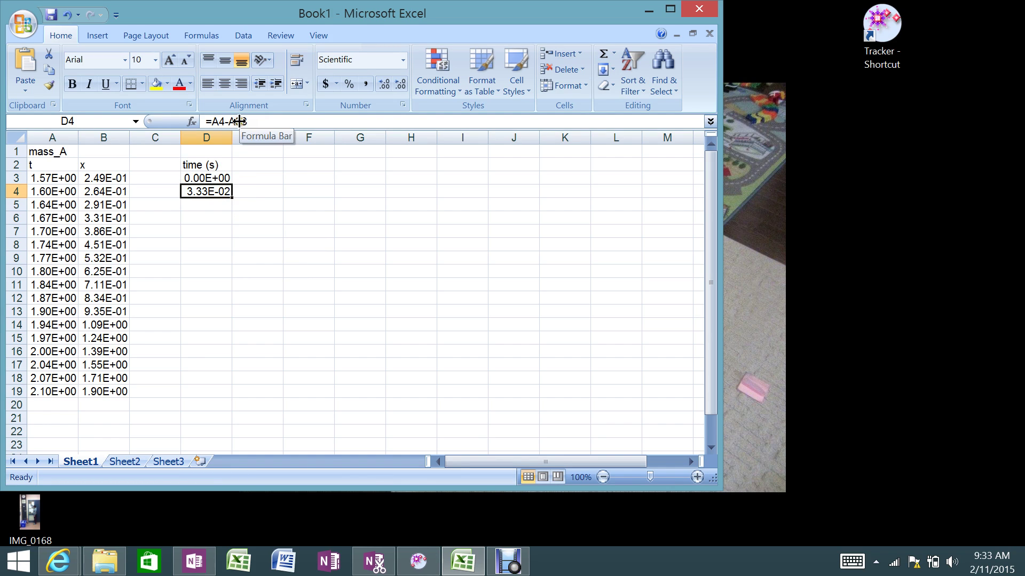
{"action": "left_click_drag", "start_coordinate": [234, 197], "coordinate": [218, 402]}
{"action": "left_click", "coordinate": [217, 394]}
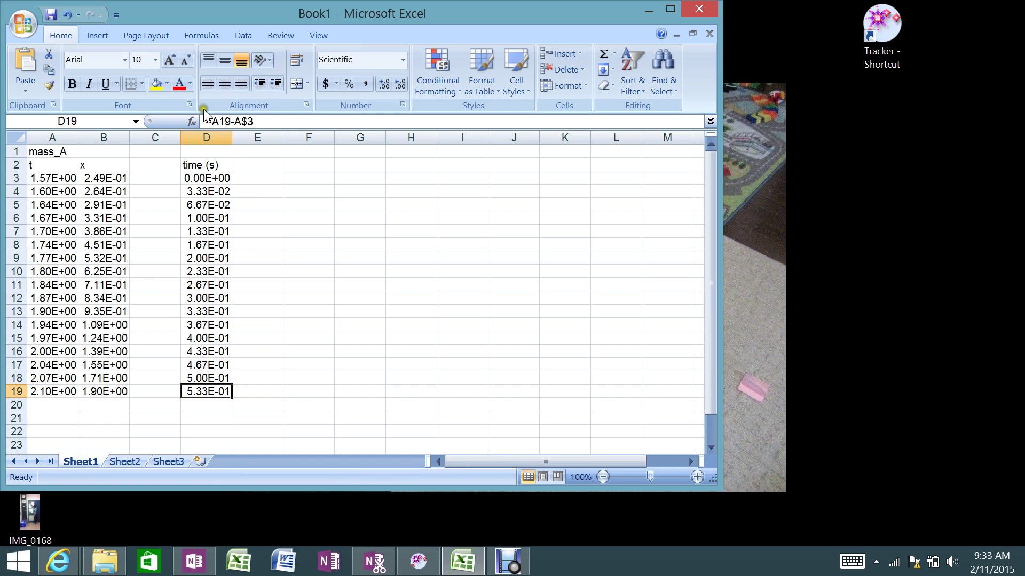
{"action": "left_click", "coordinate": [267, 181]}
- Label E2 'y data (m)' and enter the formula =B$3-B3 in E3
{"action": "left_click", "coordinate": [258, 164]}
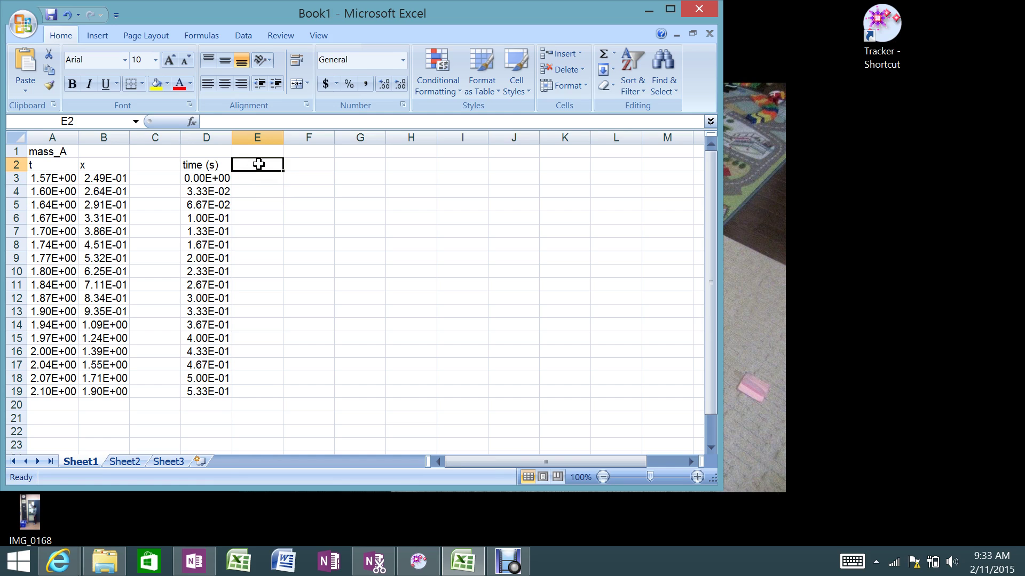
{"action": "type", "text": "y"}
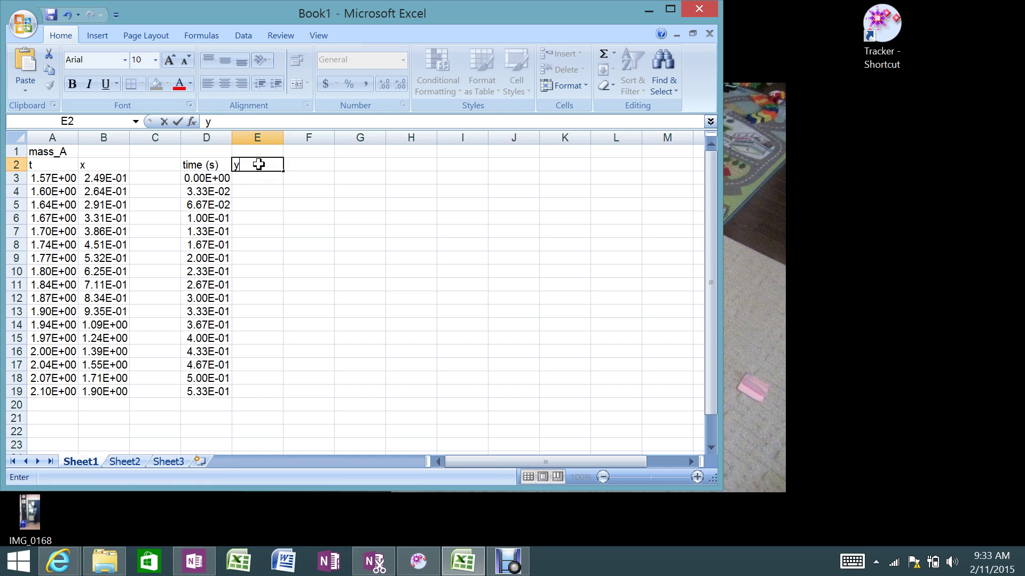
{"action": "type", "text": " data (m)"}
{"action": "left_click", "coordinate": [273, 177]}
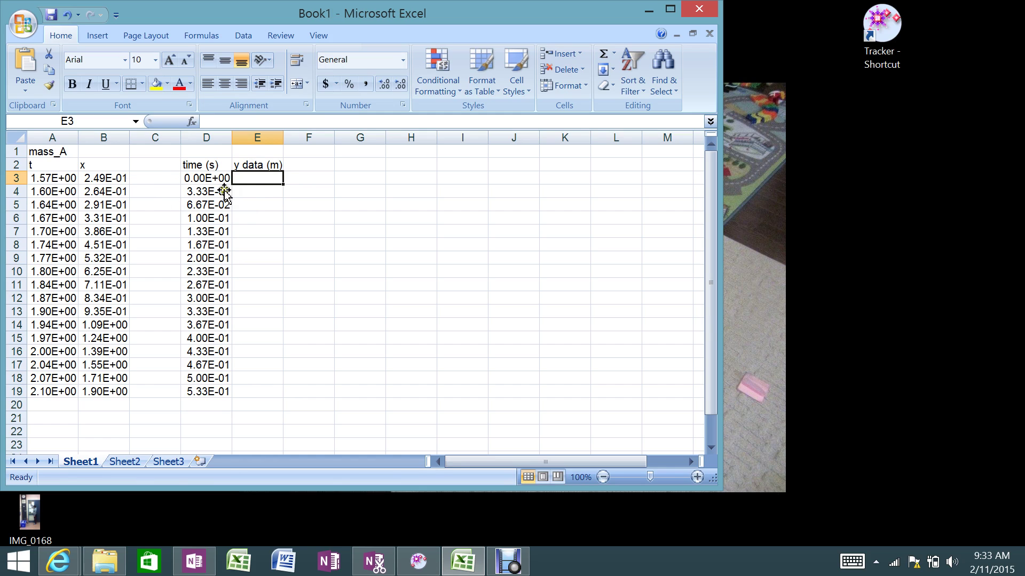
{"action": "type", "text": "="}
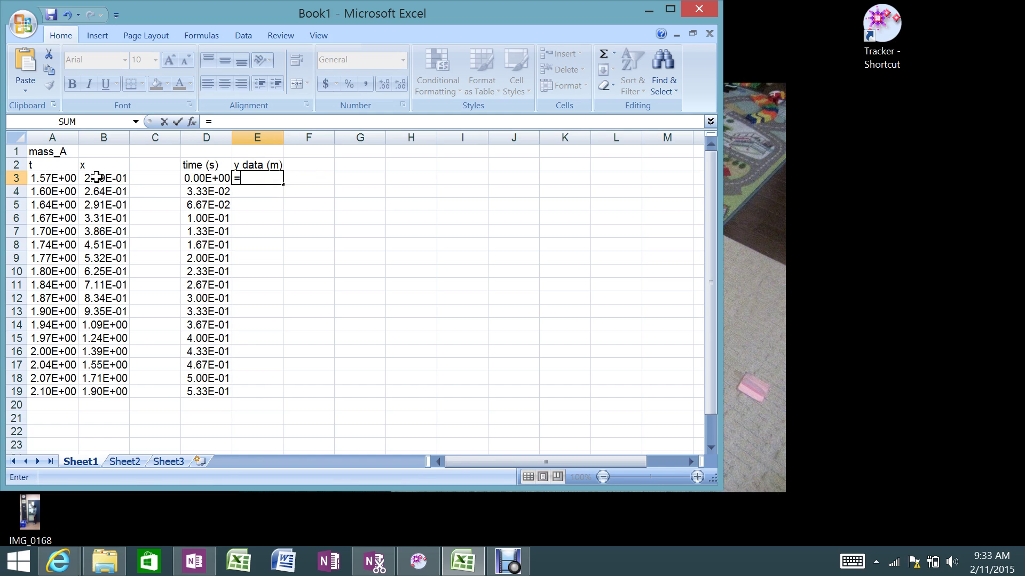
{"action": "left_click", "coordinate": [96, 178]}
{"action": "left_click", "coordinate": [216, 122]}
{"action": "type", "text": "$3"}
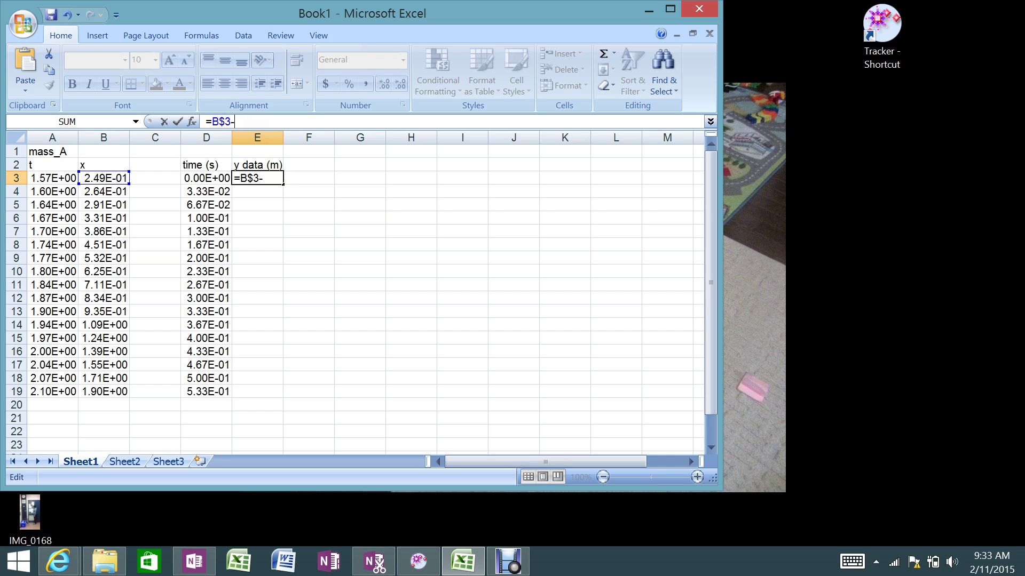
{"action": "type", "text": "-A"}
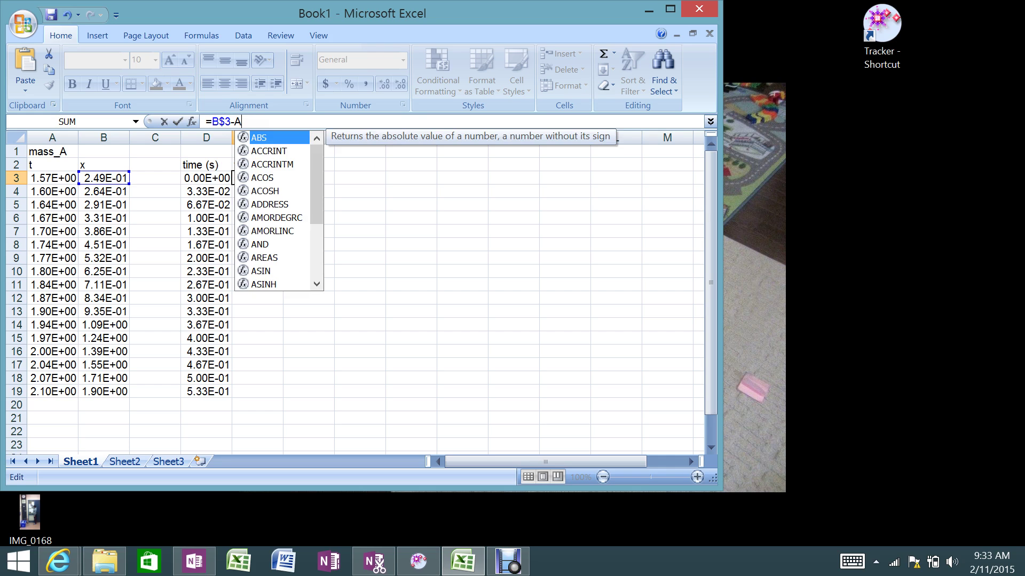
{"action": "type", "text": "3"}
{"action": "key", "text": "BackSpace"}
{"action": "key", "text": "BackSpace"}
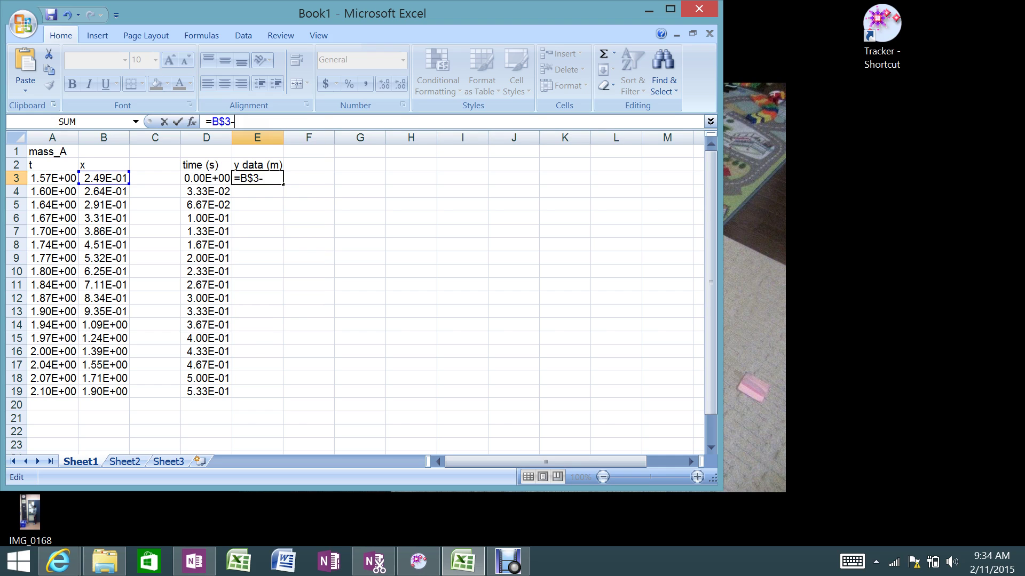
{"action": "type", "text": "B3"}
{"action": "key", "text": "Return"}
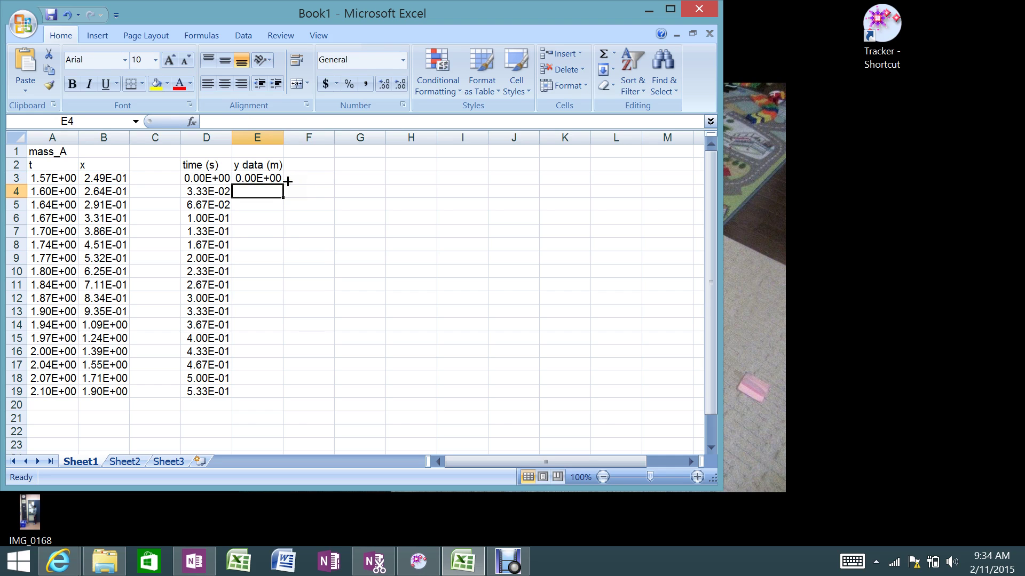
- Fill =B$3-B3 down to E19, widen column E, and select D2:E19 with headers
{"action": "left_click", "coordinate": [274, 179]}
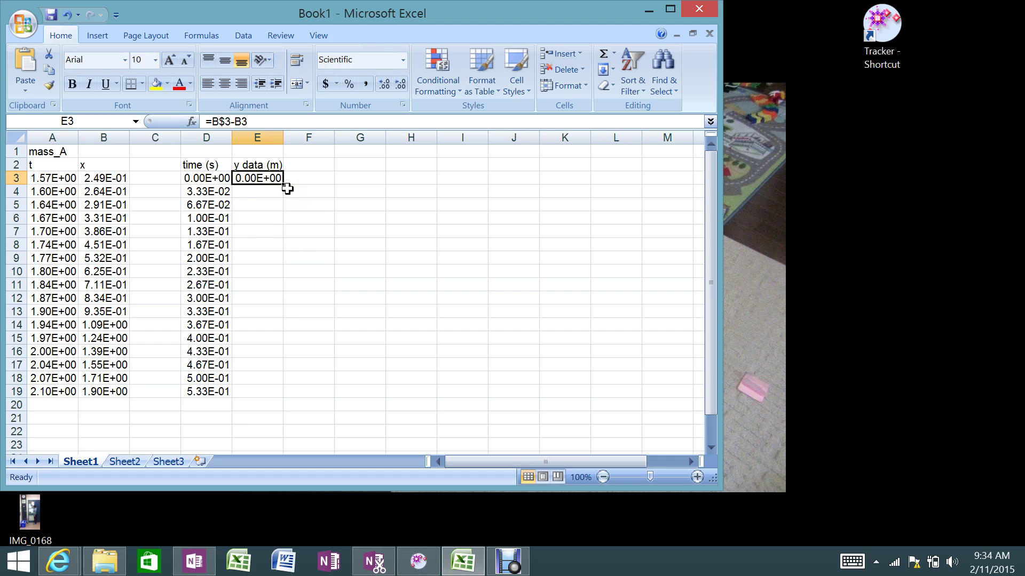
{"action": "left_click_drag", "start_coordinate": [285, 183], "coordinate": [282, 395]}
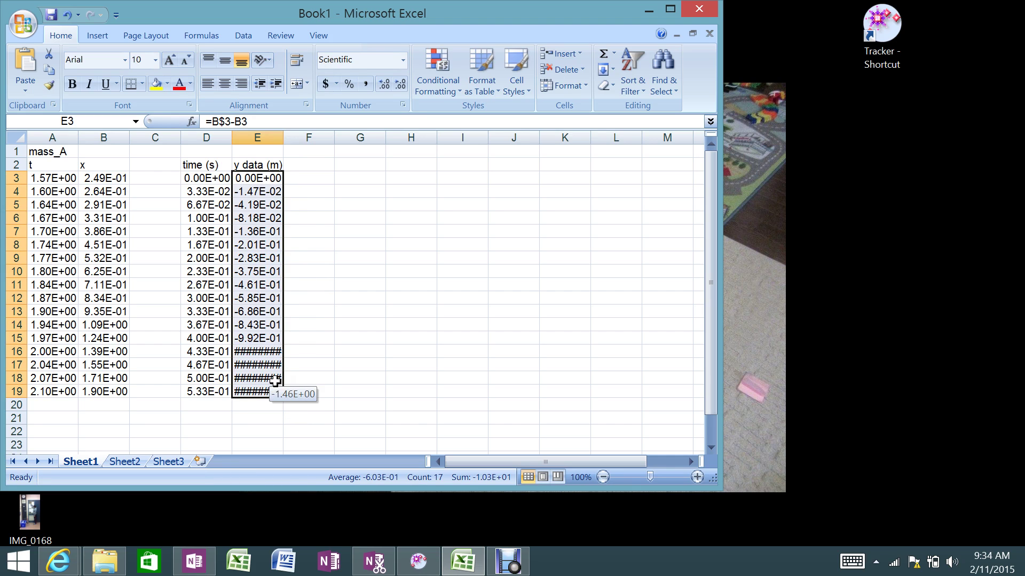
{"action": "left_click", "coordinate": [104, 354]}
{"action": "left_click", "coordinate": [270, 354]}
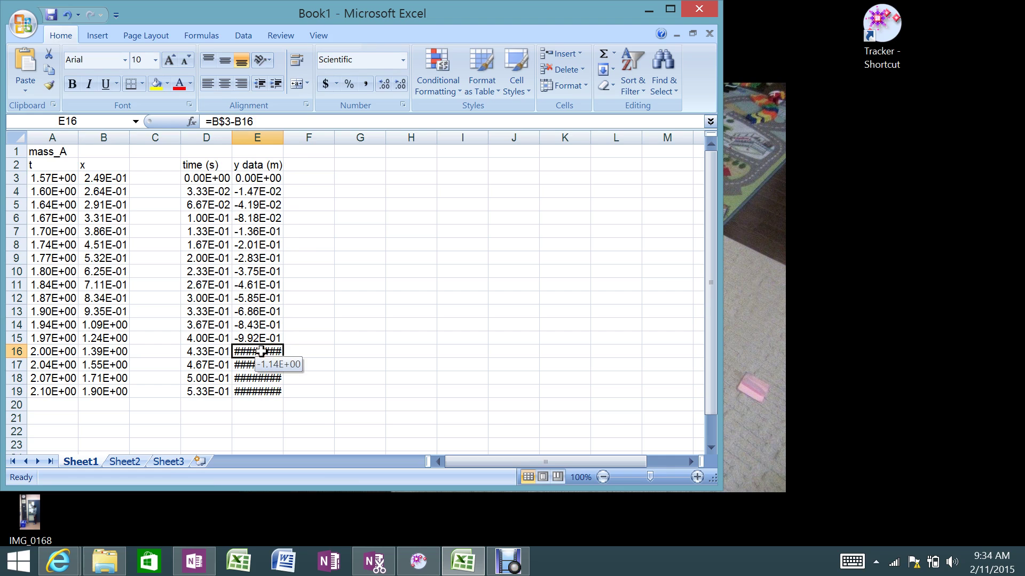
{"action": "left_click_drag", "start_coordinate": [284, 137], "coordinate": [310, 137]}
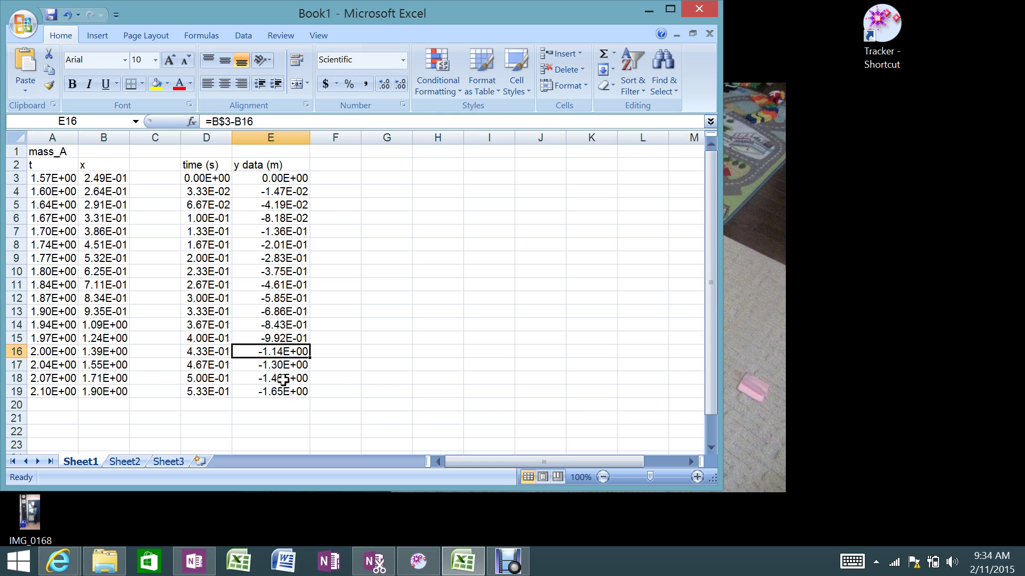
{"action": "left_click_drag", "start_coordinate": [206, 181], "coordinate": [256, 289]}
{"action": "left_click_drag", "start_coordinate": [206, 165], "coordinate": [269, 390]}
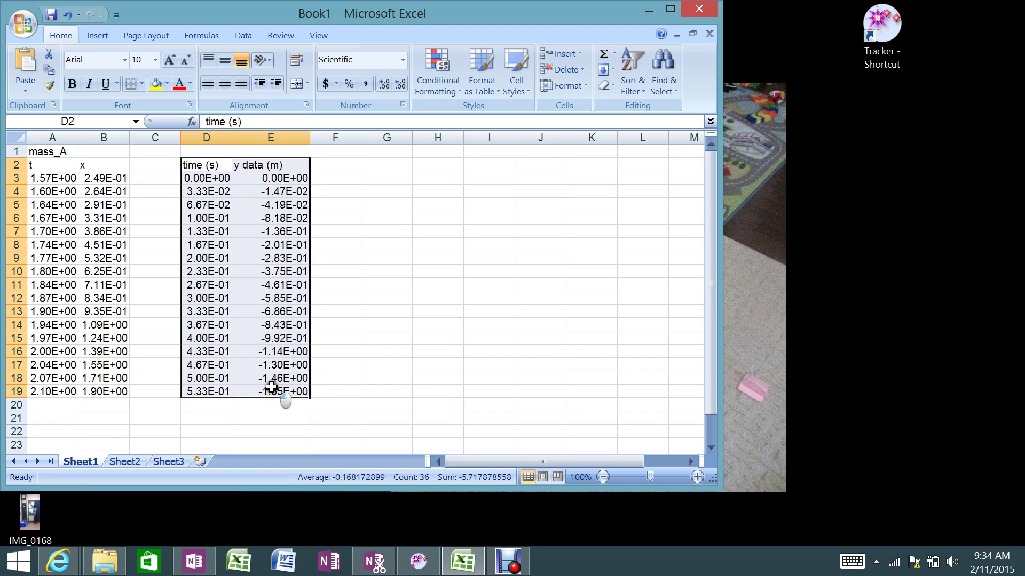
- Insert a markers-only scatter chart of the selected time and y data
{"action": "left_click", "coordinate": [106, 32]}
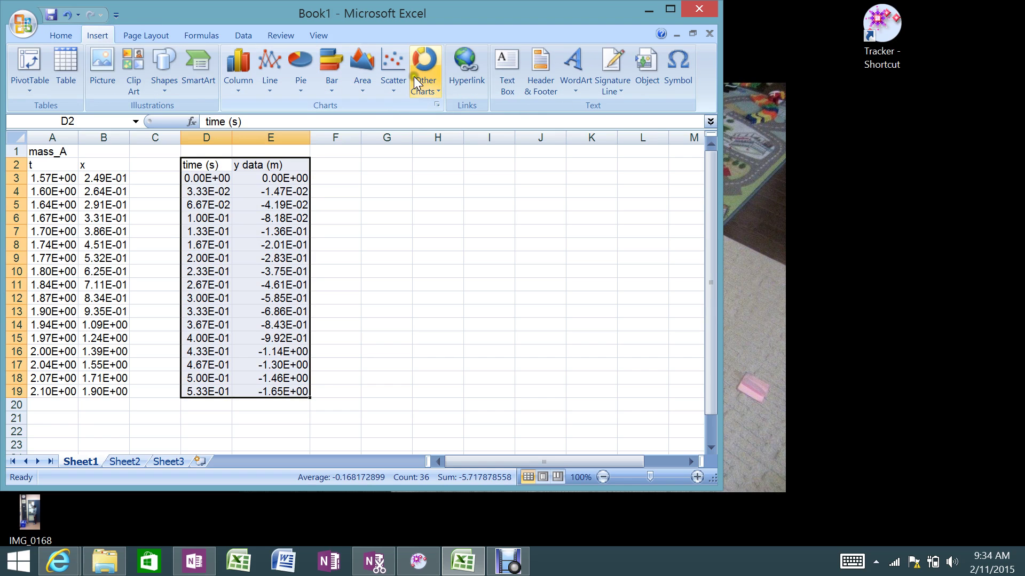
{"action": "left_click", "coordinate": [400, 69]}
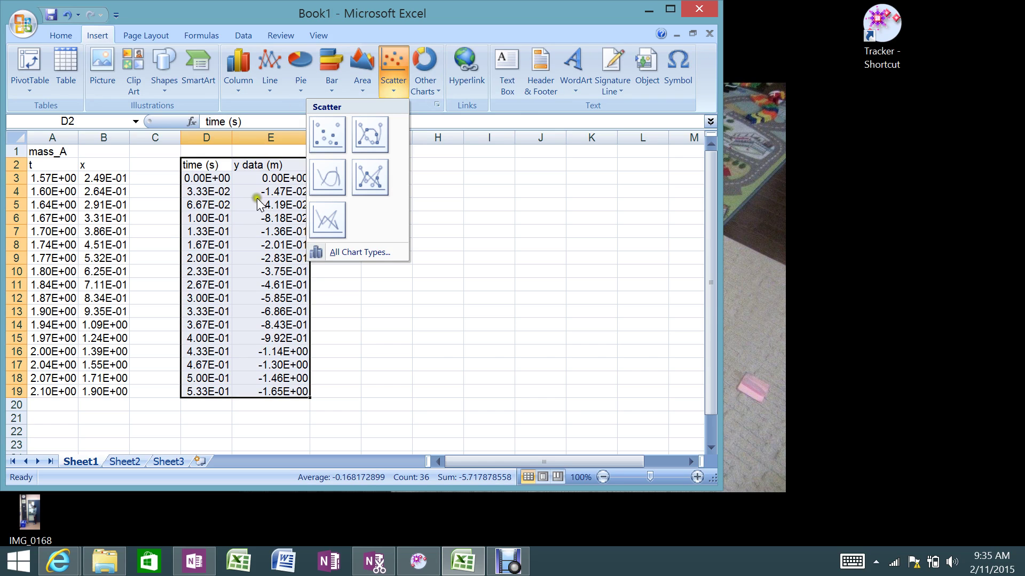
{"action": "left_click", "coordinate": [323, 136]}
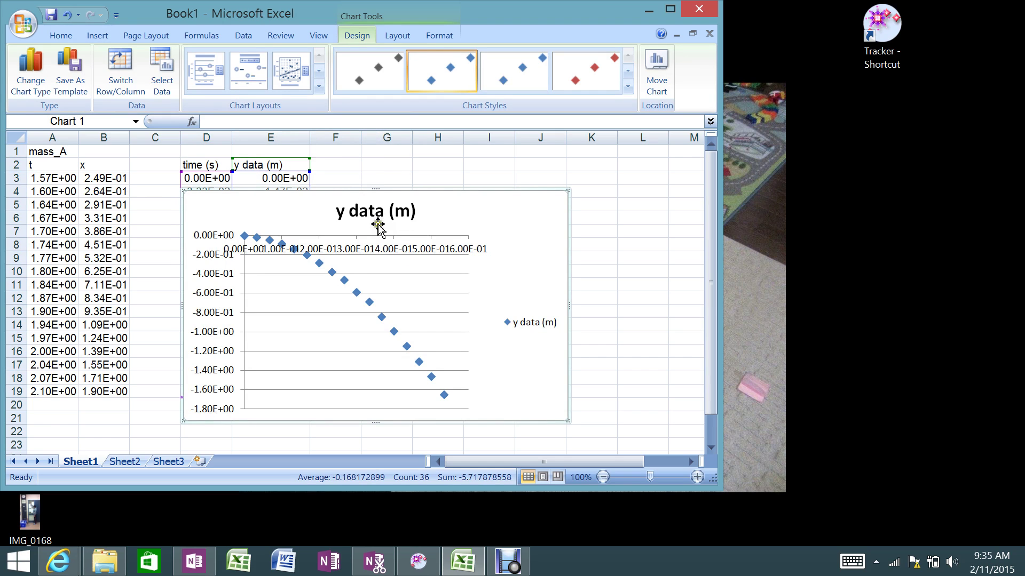
- Retitle the chart 'Tennis Ball Falling'
{"action": "left_click", "coordinate": [379, 214]}
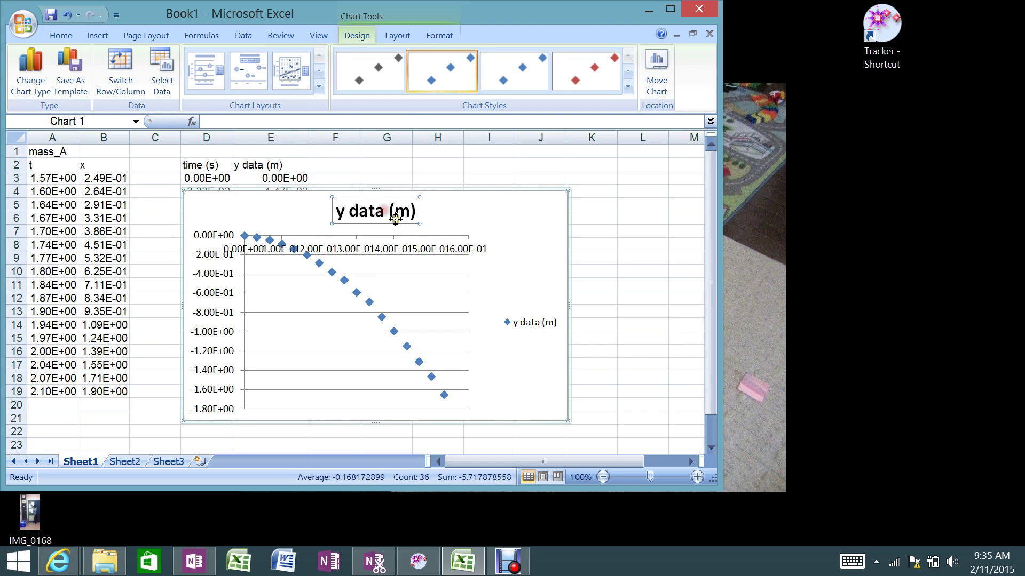
{"action": "left_click_drag", "start_coordinate": [417, 214], "coordinate": [327, 214]}
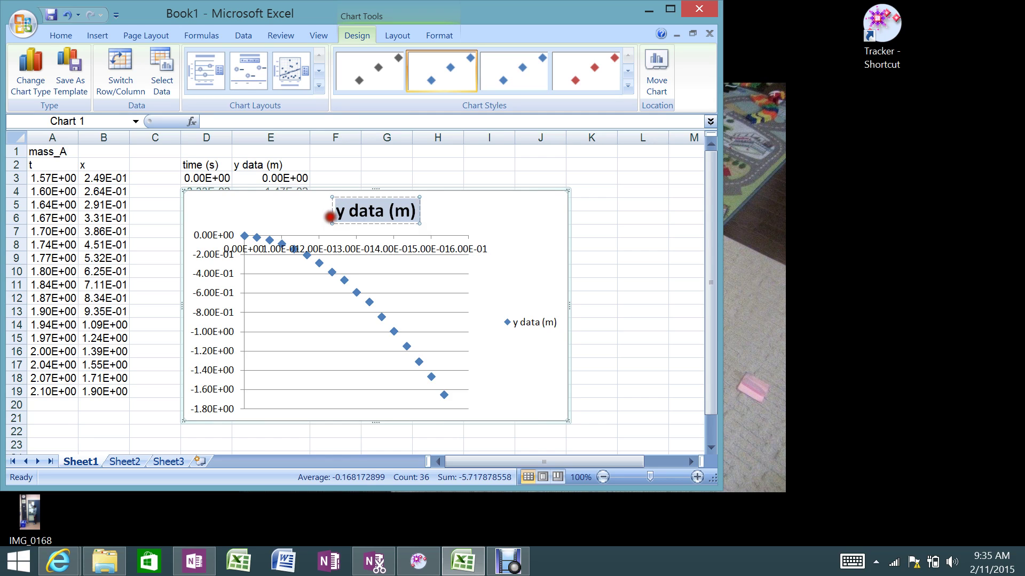
{"action": "type", "text": "Tenni"}
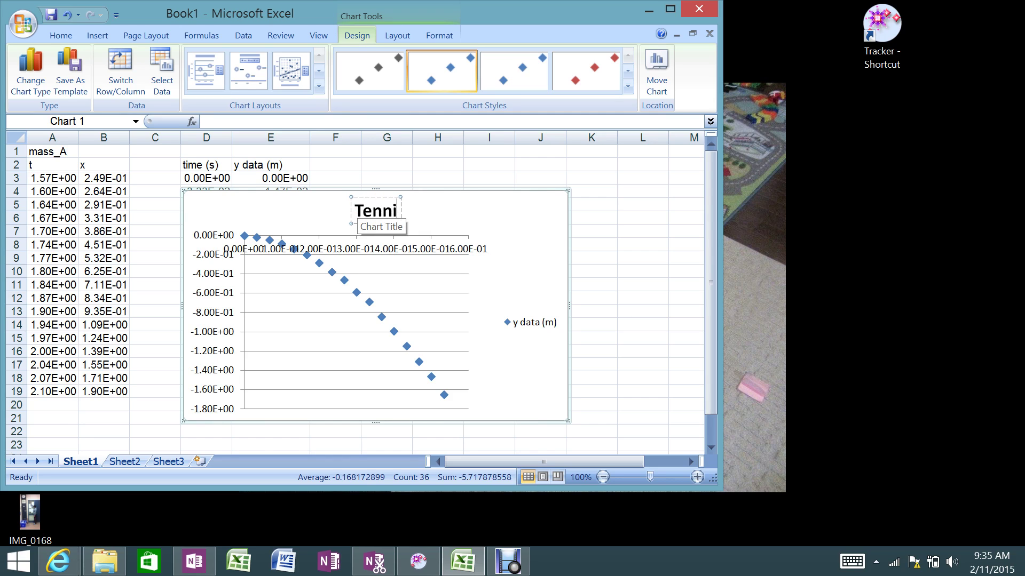
{"action": "type", "text": "s Ball Falling"}
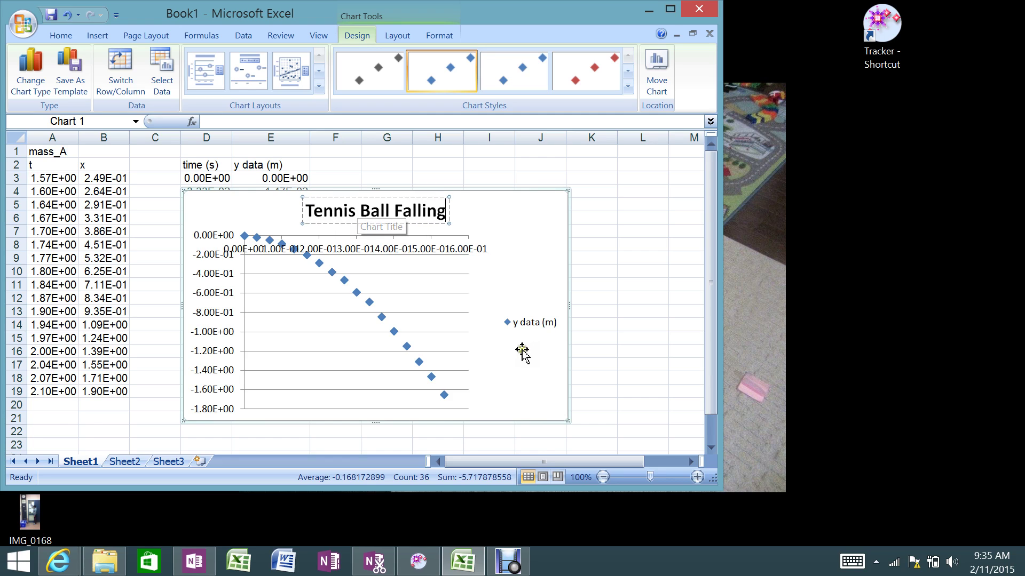
- Delete the chart legend and bring up the data series' options
{"action": "left_click", "coordinate": [533, 322]}
{"action": "key", "text": "Delete"}
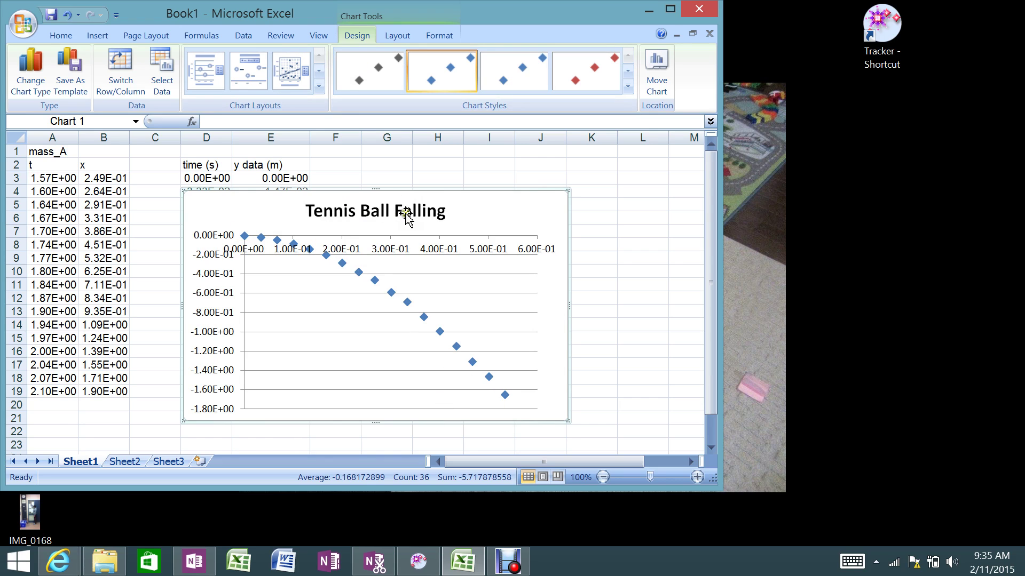
{"action": "left_click", "coordinate": [391, 294]}
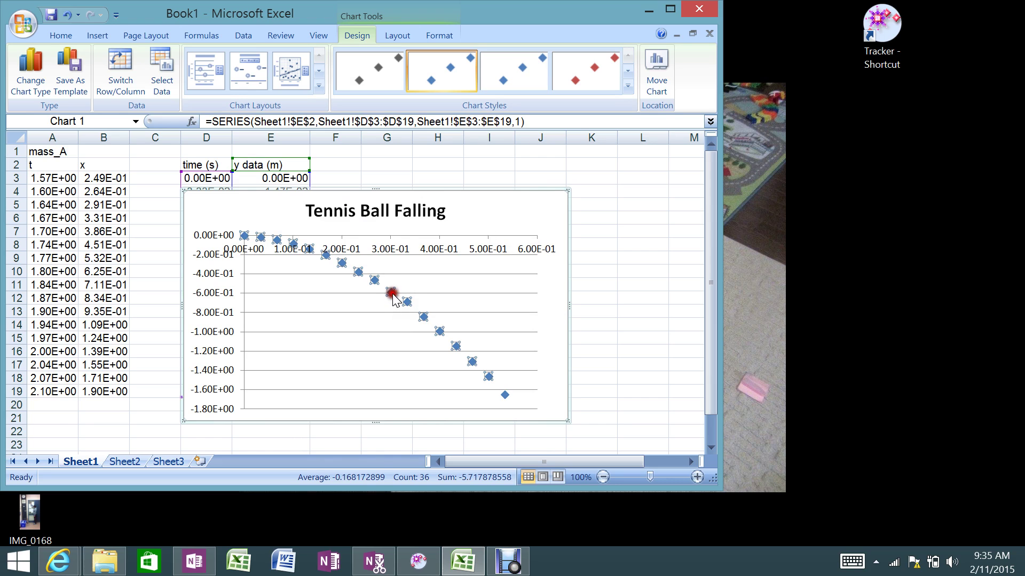
{"action": "right_click", "coordinate": [392, 293]}
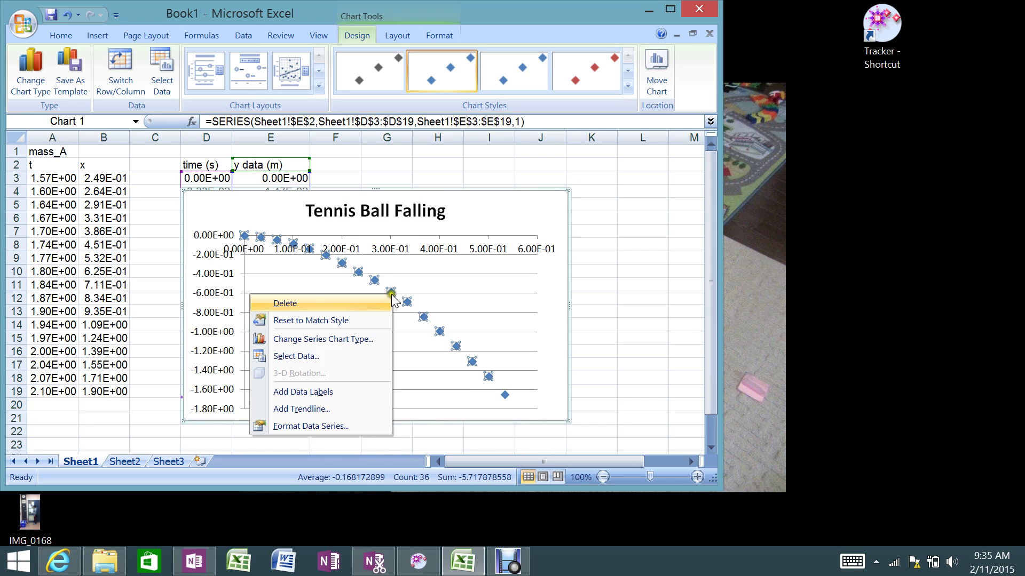
{"action": "left_click", "coordinate": [350, 356]}
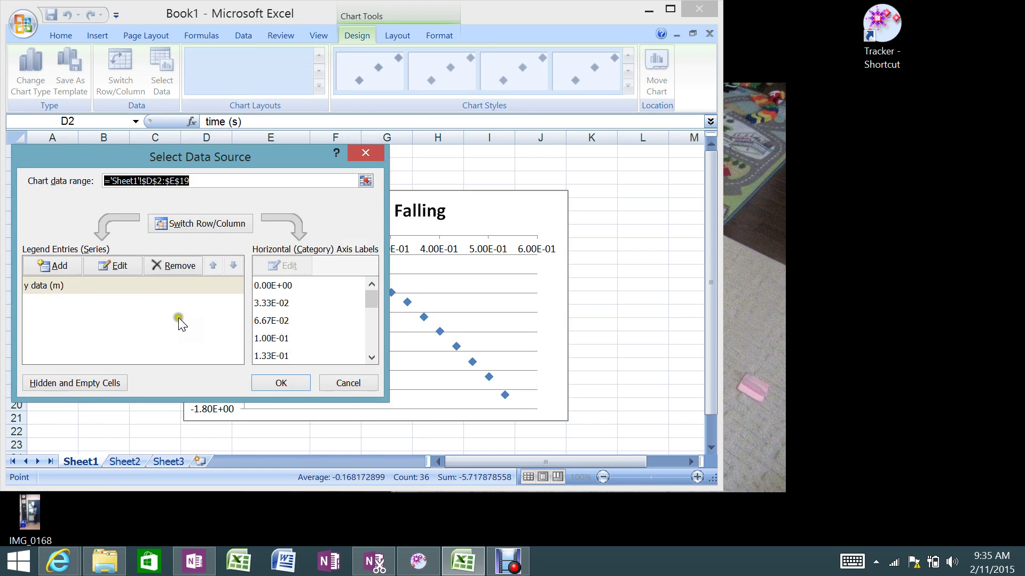
{"action": "left_click", "coordinate": [145, 287]}
{"action": "left_click", "coordinate": [115, 267]}
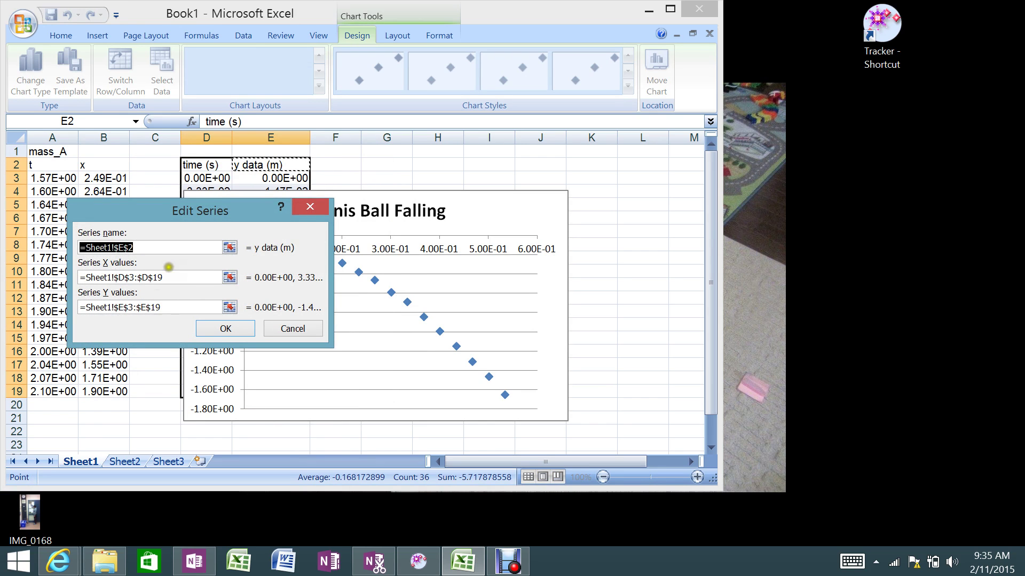
{"action": "left_click_drag", "start_coordinate": [143, 222], "coordinate": [510, 157]}
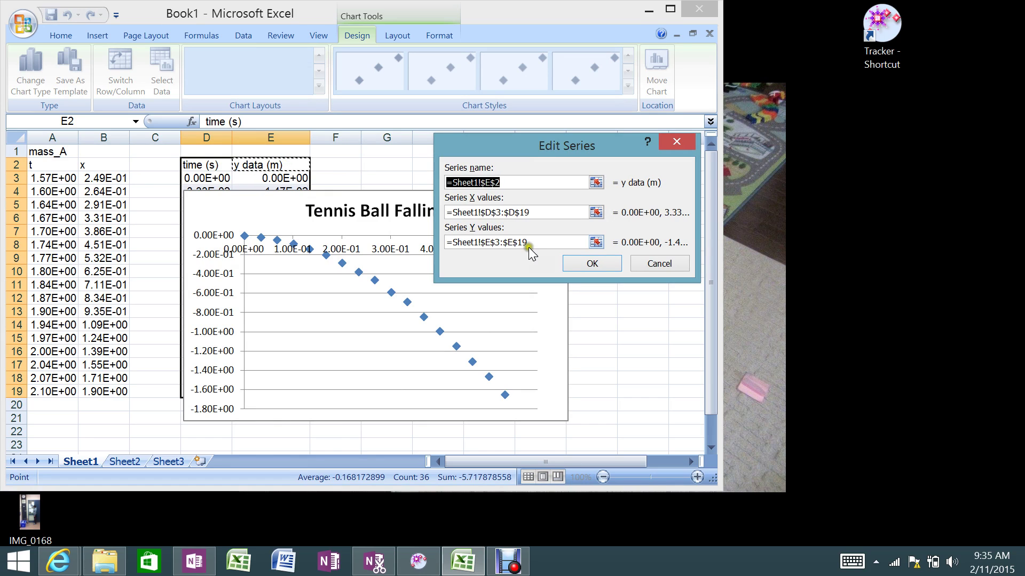
{"action": "left_click", "coordinate": [659, 264]}
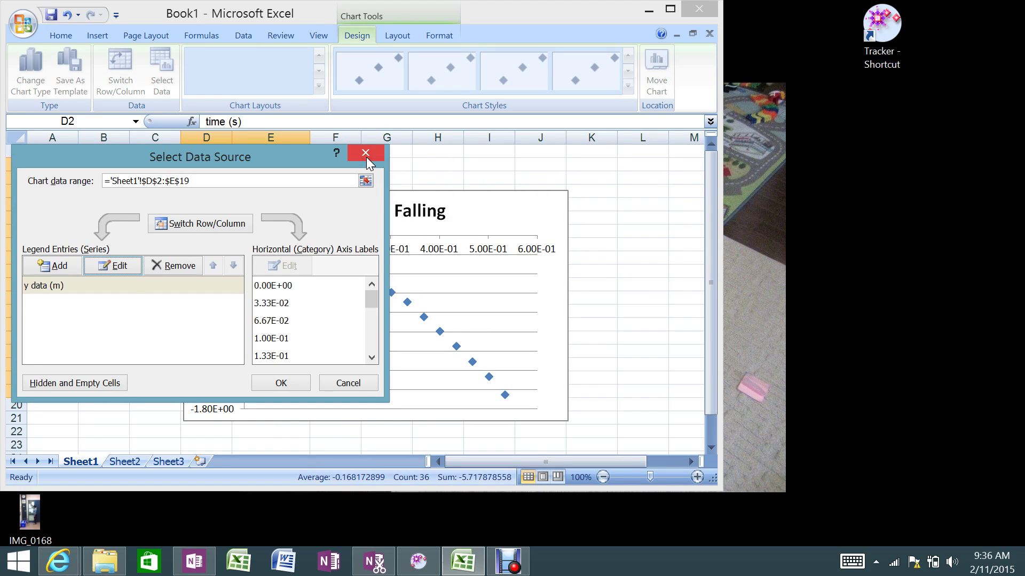
{"action": "left_click", "coordinate": [107, 286]}
{"action": "left_click", "coordinate": [48, 268]}
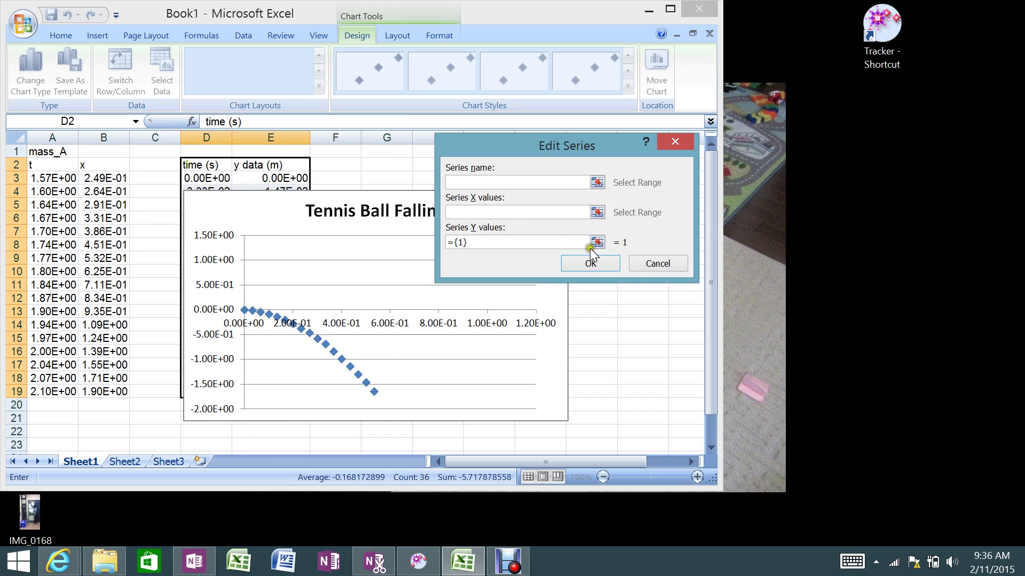
{"action": "left_click", "coordinate": [651, 270]}
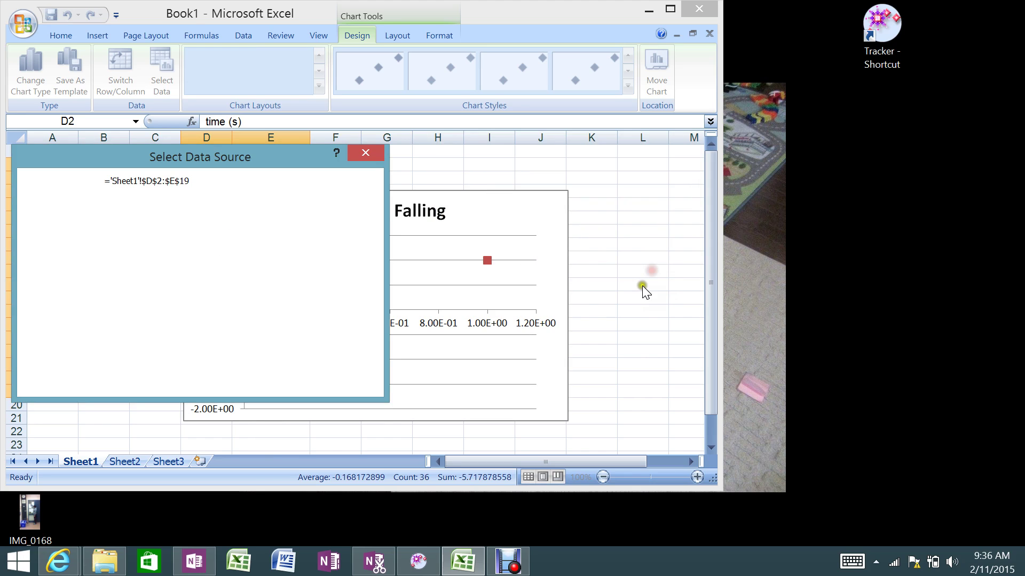
{"action": "left_click", "coordinate": [369, 159]}
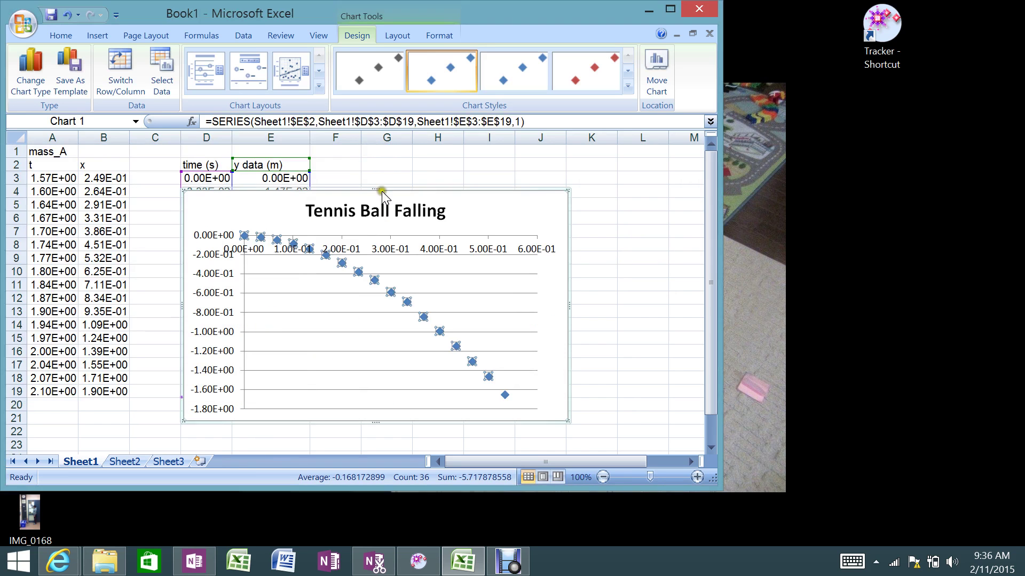
- Add a 'Time (s)' horizontal axis title and move it to the chart's top-right corner
{"action": "left_click", "coordinate": [540, 281]}
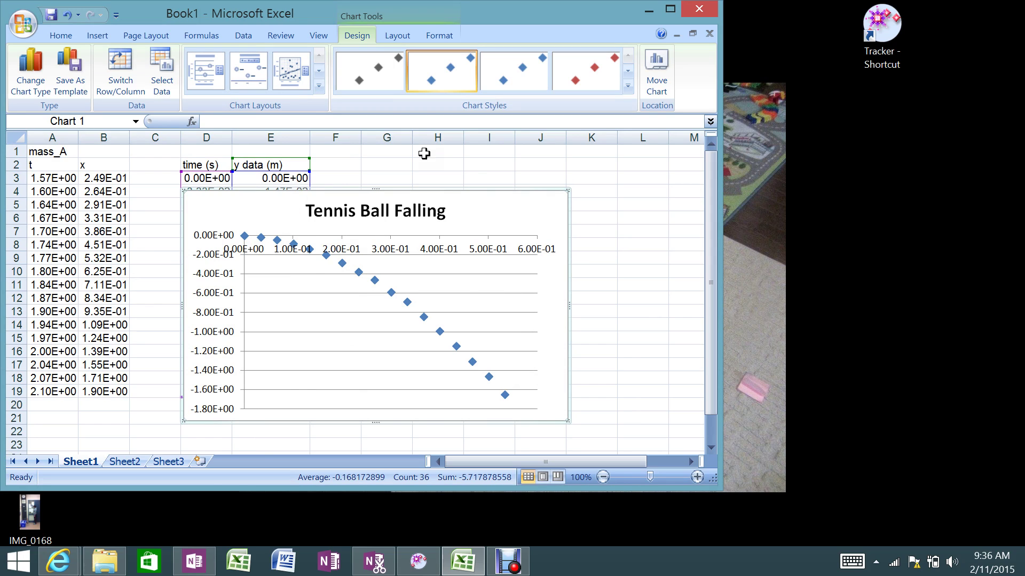
{"action": "left_click", "coordinate": [397, 36]}
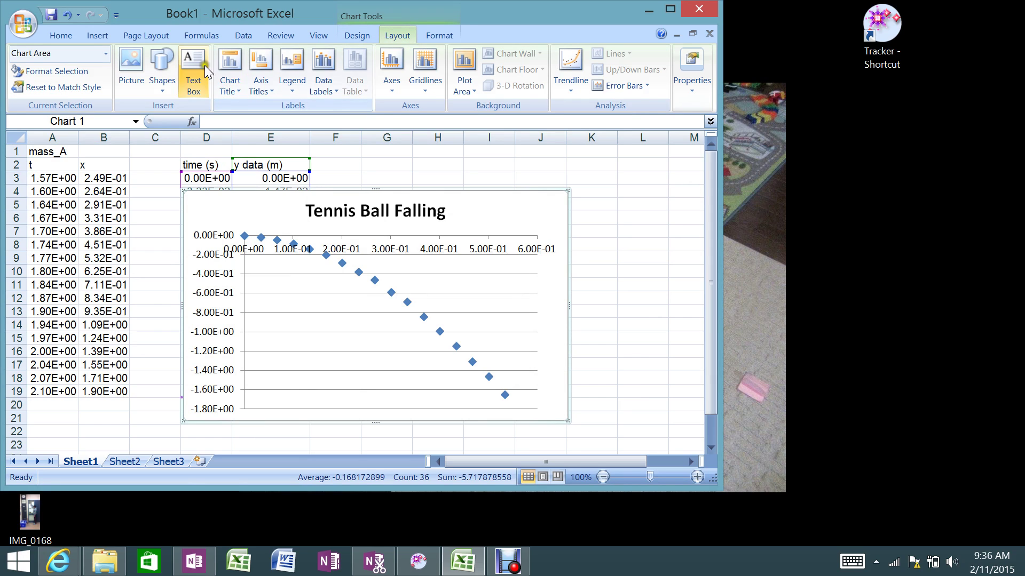
{"action": "left_click", "coordinate": [262, 64]}
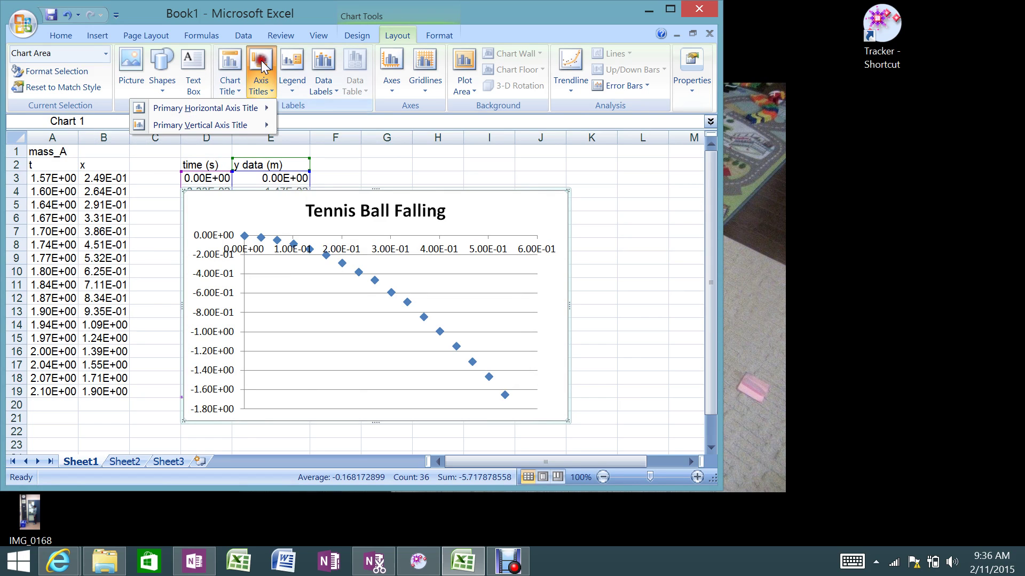
{"action": "mouse_move", "coordinate": [242, 110]}
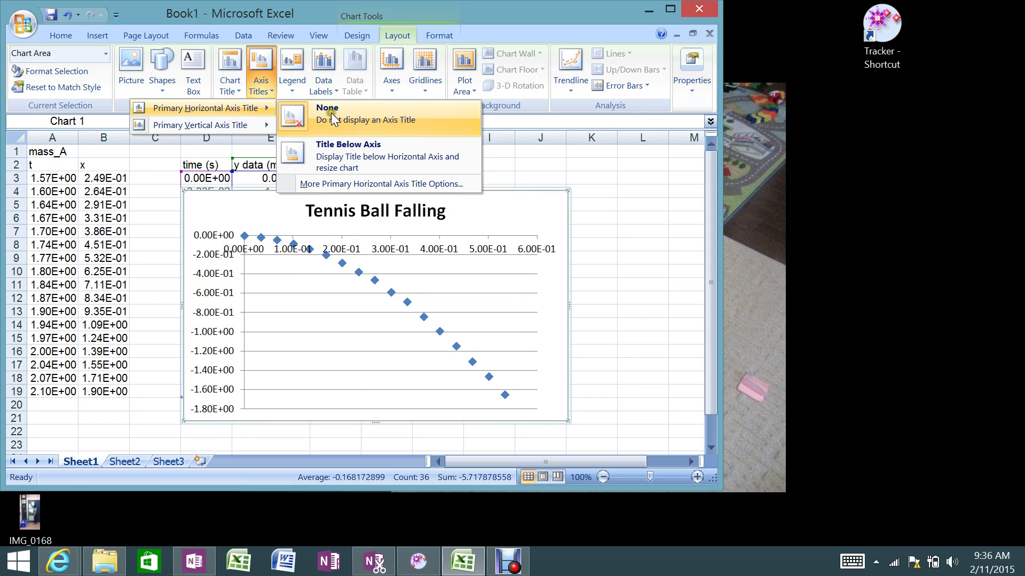
{"action": "left_click", "coordinate": [362, 152]}
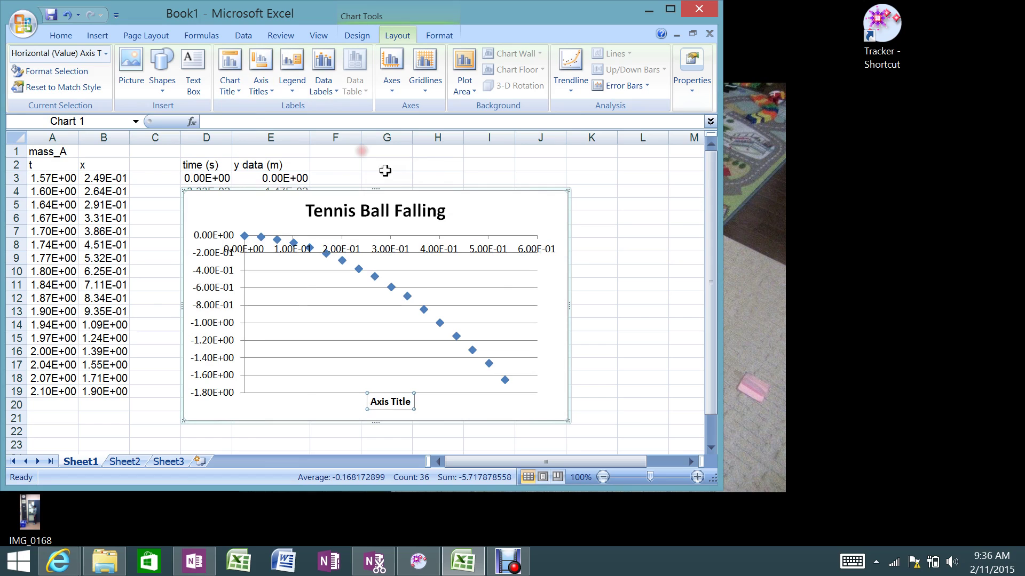
{"action": "type", "text": "Time (s"}
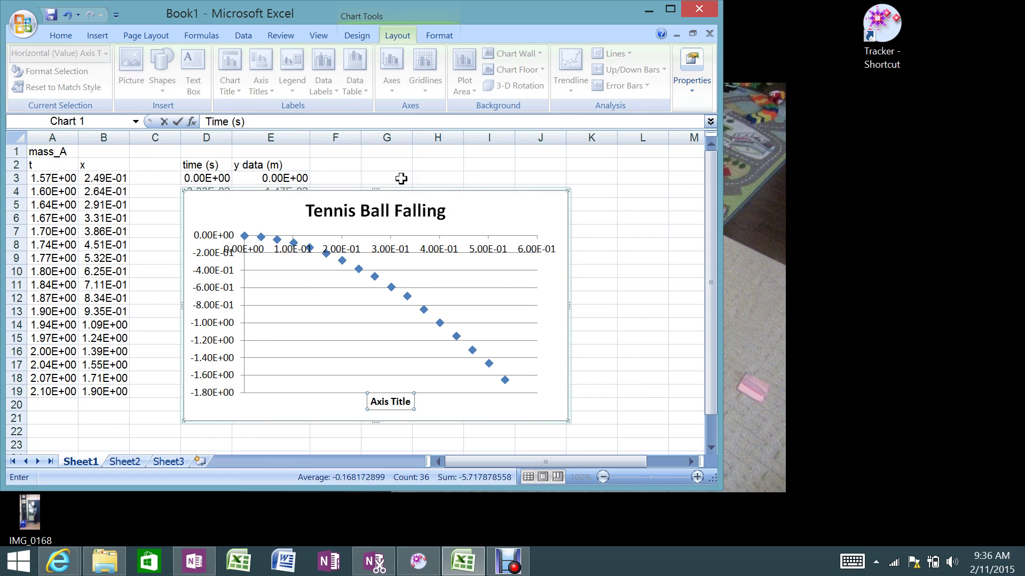
{"action": "key", "text": "Return"}
{"action": "left_click", "coordinate": [400, 401]}
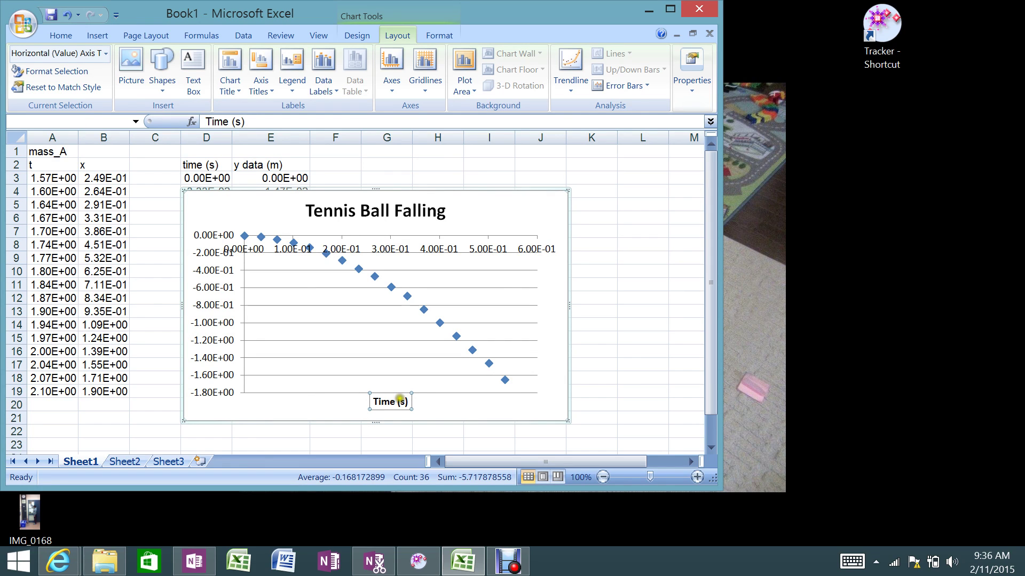
{"action": "left_click_drag", "start_coordinate": [400, 399], "coordinate": [546, 277]}
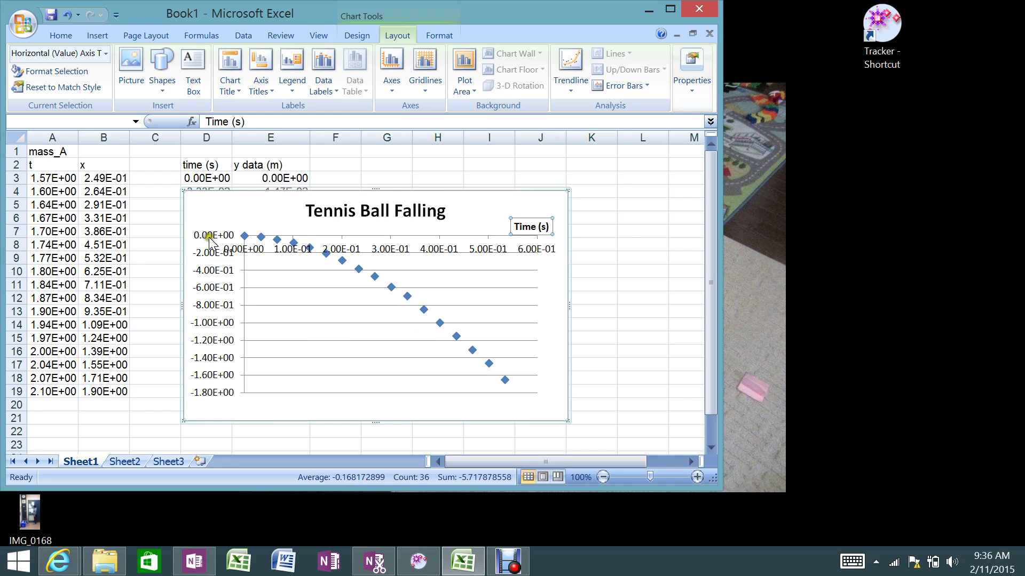
- Add a horizontally written vertical axis title reading 'Position (m)'
{"action": "left_click", "coordinate": [261, 74]}
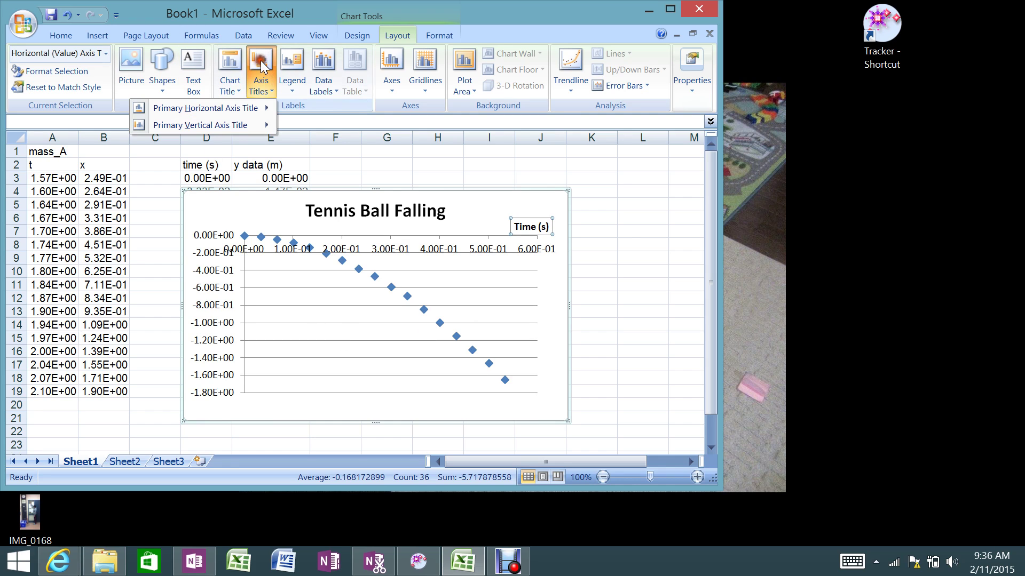
{"action": "mouse_move", "coordinate": [241, 120]}
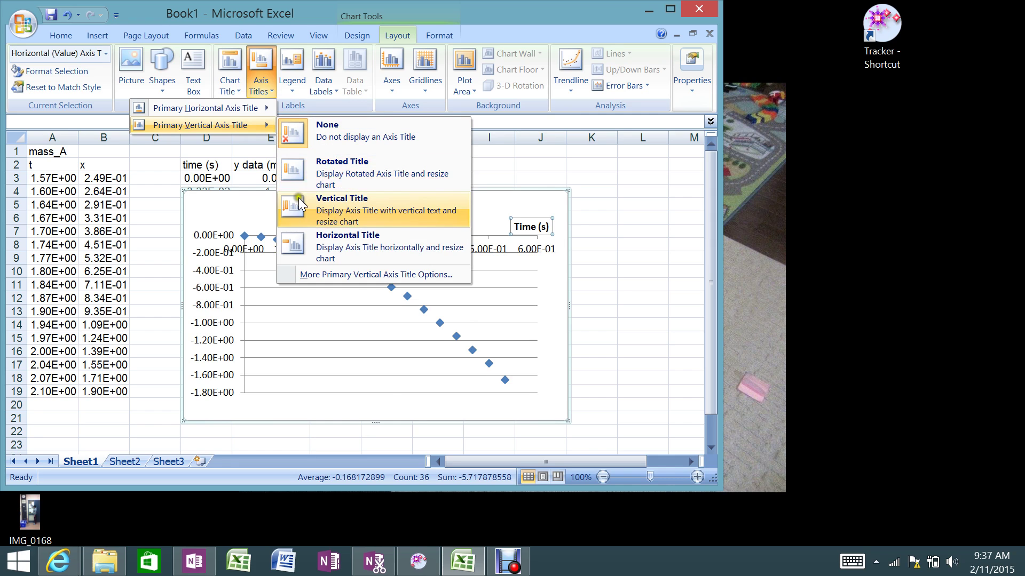
{"action": "left_click", "coordinate": [309, 248]}
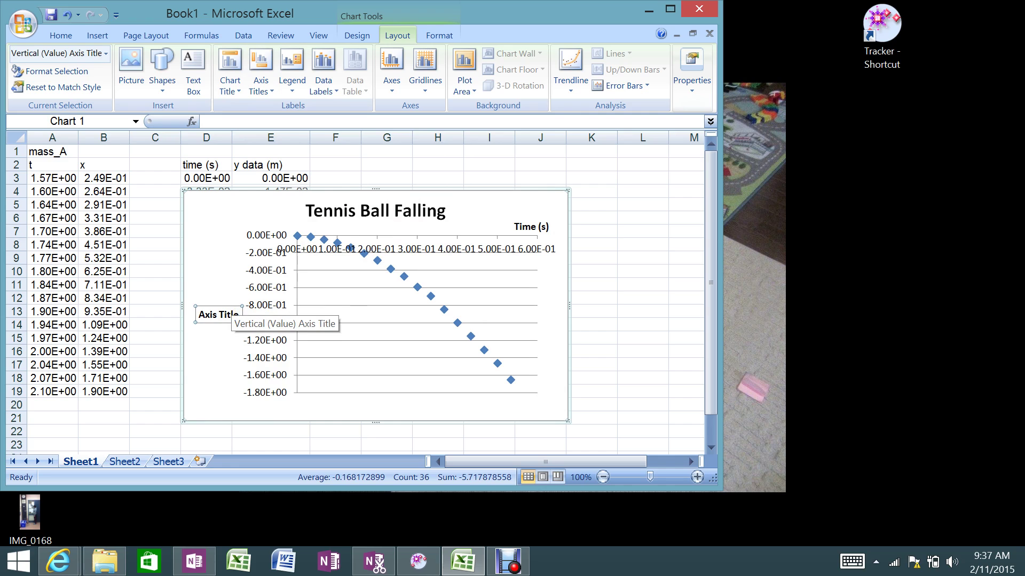
{"action": "left_click_drag", "start_coordinate": [237, 315], "coordinate": [193, 313]}
{"action": "type", "text": "Po"}
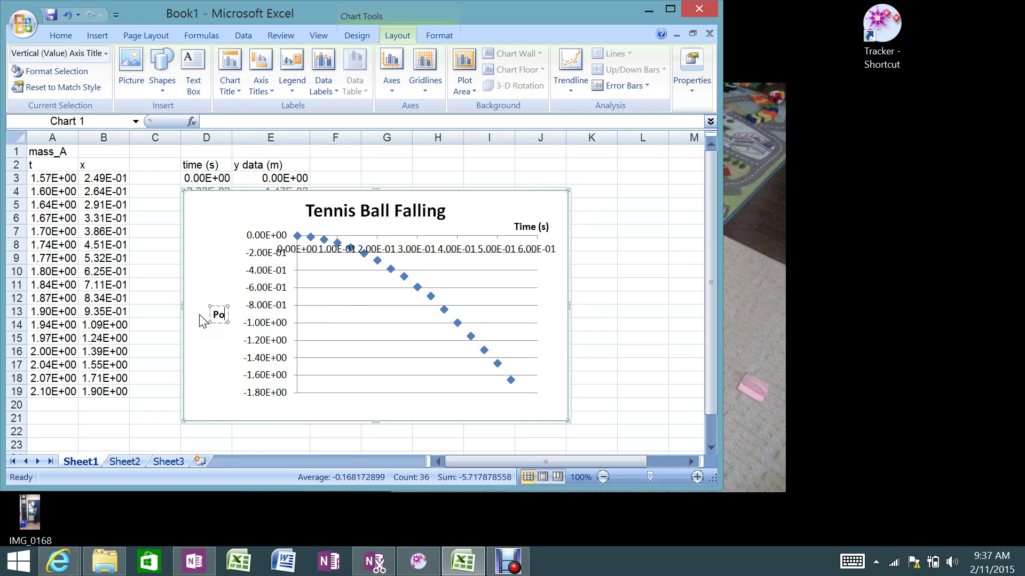
{"action": "type", "text": "sition"}
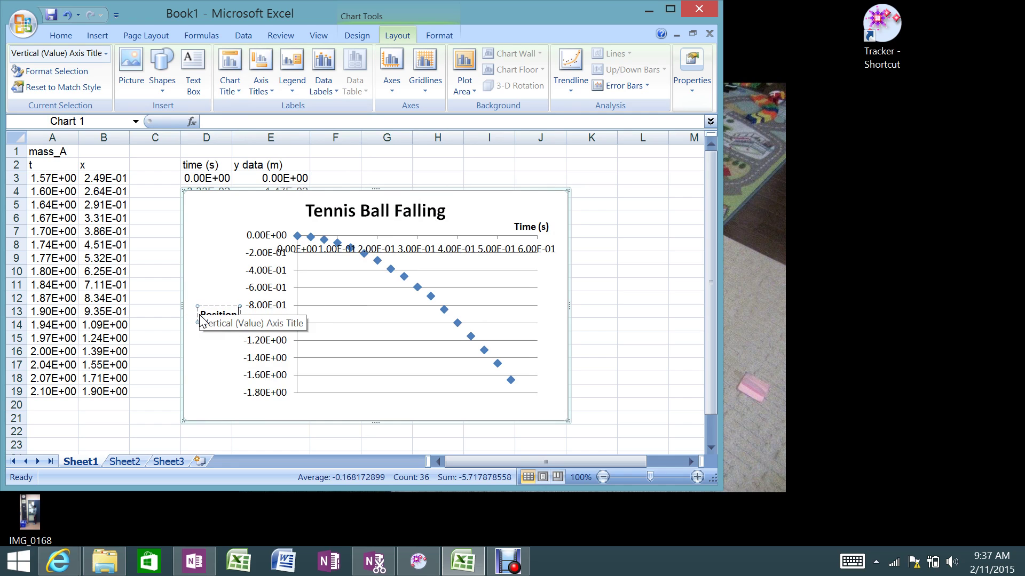
{"action": "type", "text": " (m)"}
{"action": "left_click", "coordinate": [211, 283]}
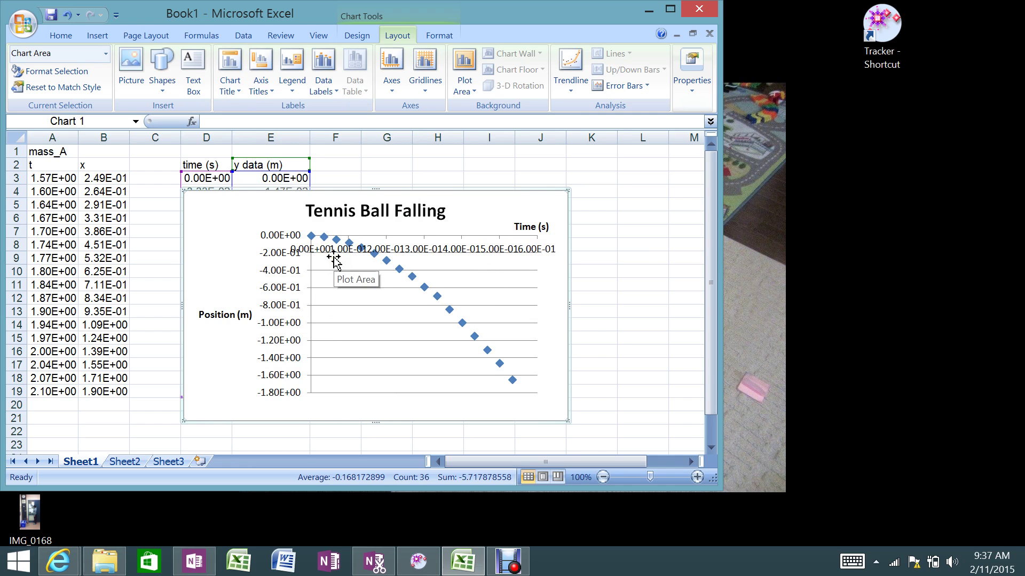
- Add an order-2 polynomial trendline to the series, displaying its equation and R² value
{"action": "left_click", "coordinate": [414, 276]}
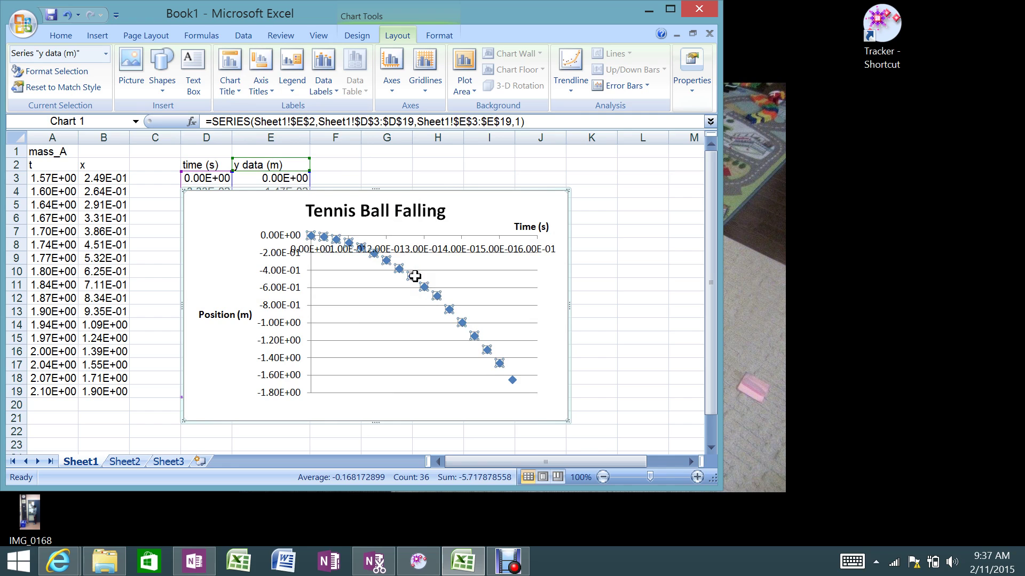
{"action": "right_click", "coordinate": [414, 276]}
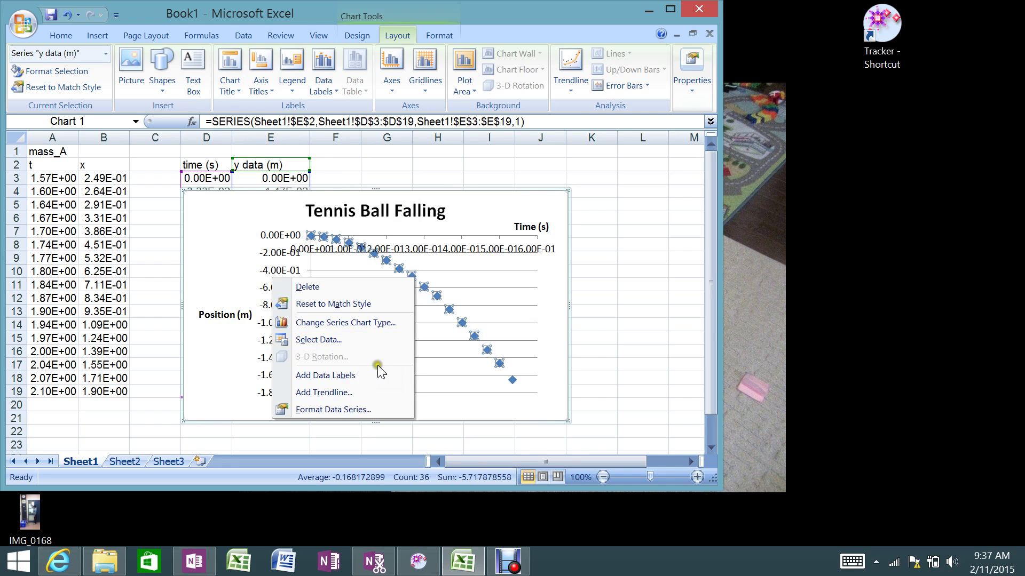
{"action": "left_click", "coordinate": [380, 392]}
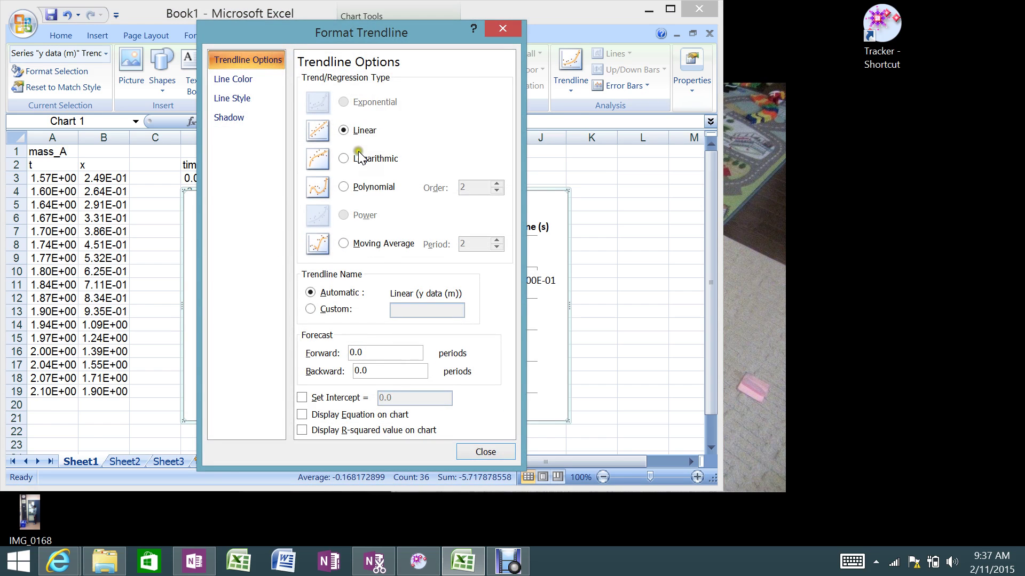
{"action": "left_click", "coordinate": [346, 189]}
{"action": "left_click", "coordinate": [468, 187]}
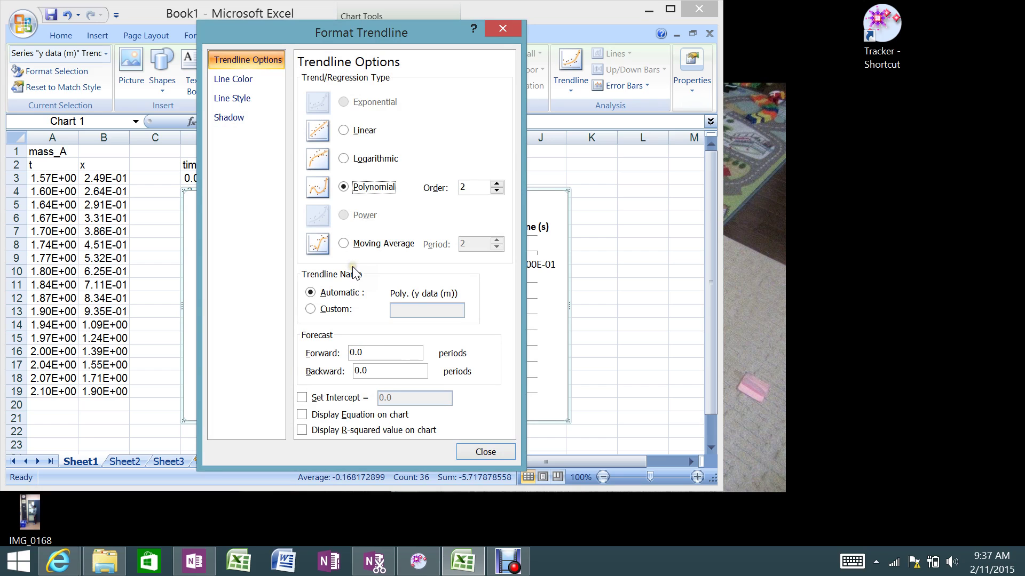
{"action": "left_click", "coordinate": [302, 414]}
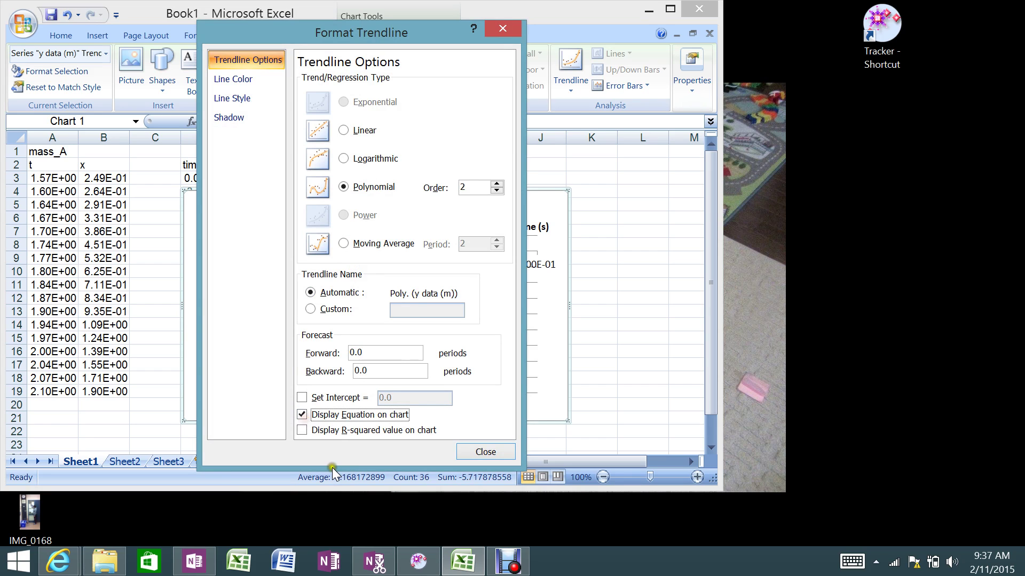
{"action": "left_click", "coordinate": [302, 431]}
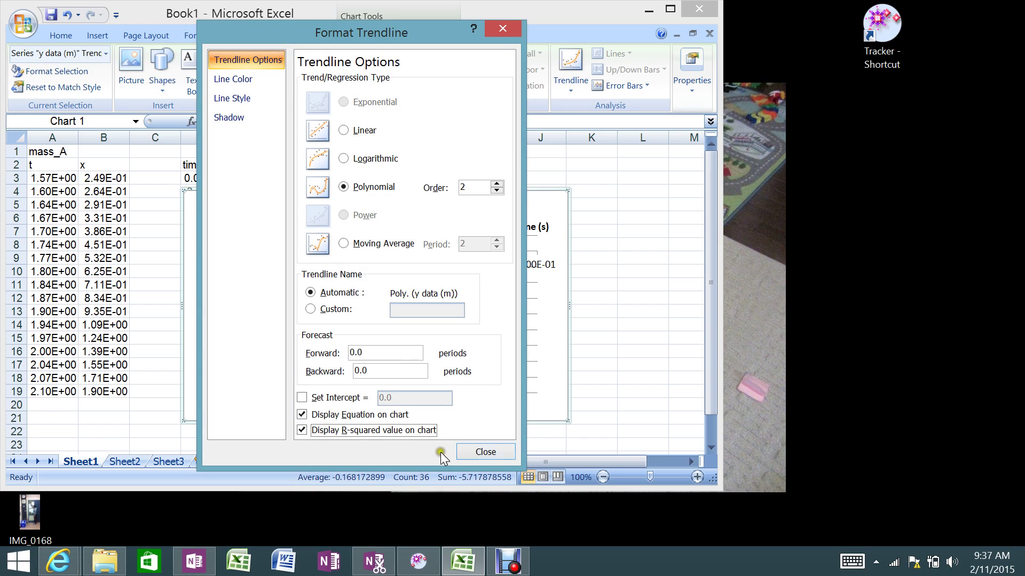
{"action": "left_click", "coordinate": [469, 451]}
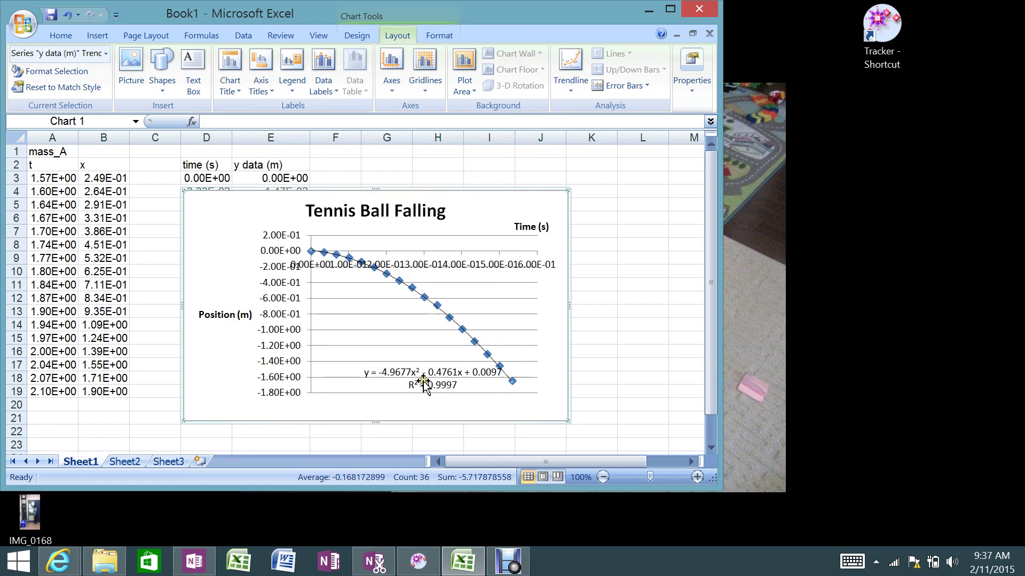
- Move the equation/R² label top-left, nudge the title right, and highlight the x² coefficient
{"action": "left_click_drag", "start_coordinate": [424, 385], "coordinate": [247, 222]}
{"action": "left_click", "coordinate": [410, 211]}
{"action": "left_click_drag", "start_coordinate": [402, 196], "coordinate": [433, 193]}
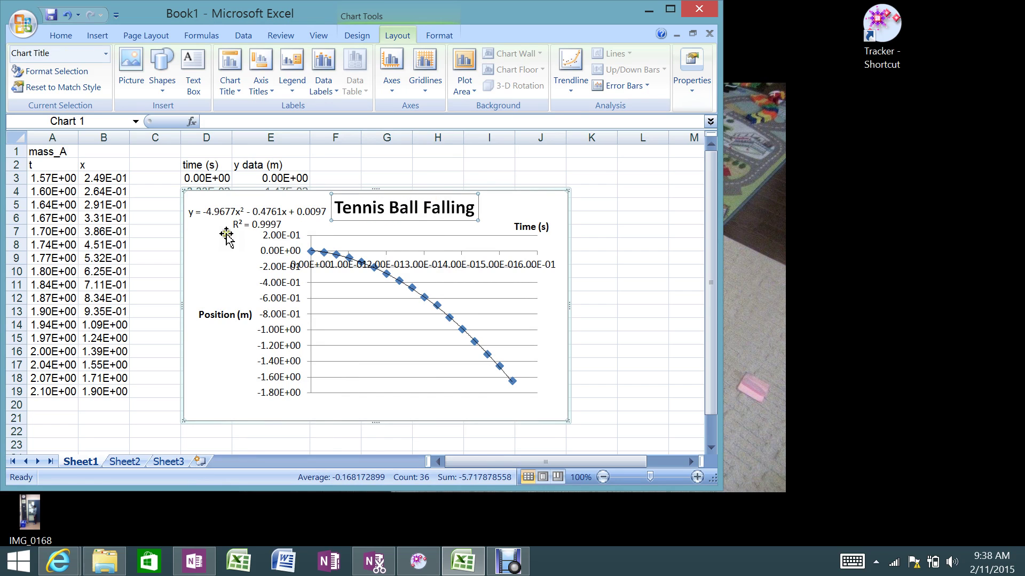
{"action": "mouse_move", "coordinate": [228, 225]}
{"action": "left_mouse_down"}
{"action": "mouse_move", "coordinate": [226, 212]}
{"action": "mouse_move", "coordinate": [234, 222]}
{"action": "left_mouse_up"}
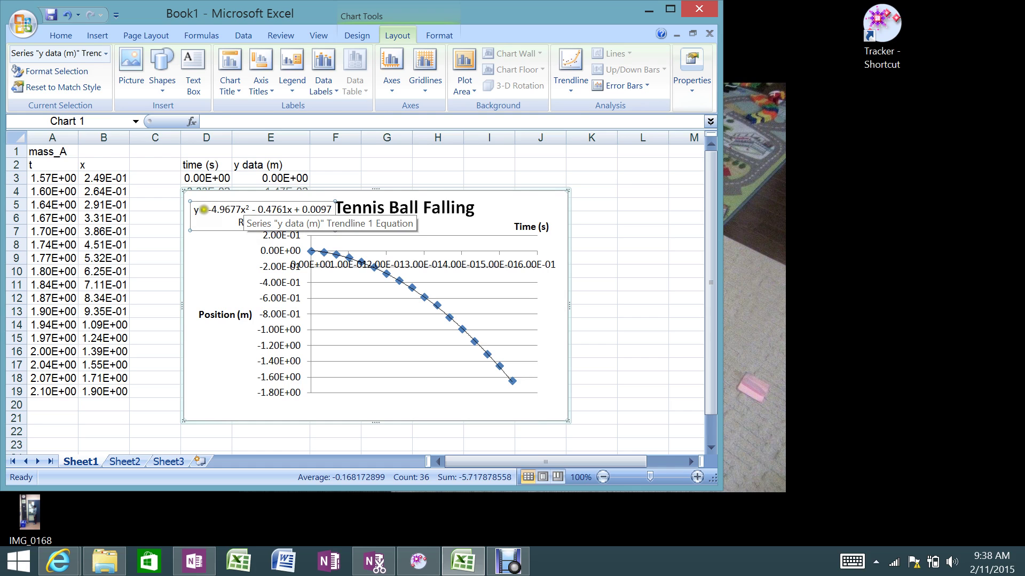
{"action": "left_click_drag", "start_coordinate": [204, 209], "coordinate": [251, 211]}
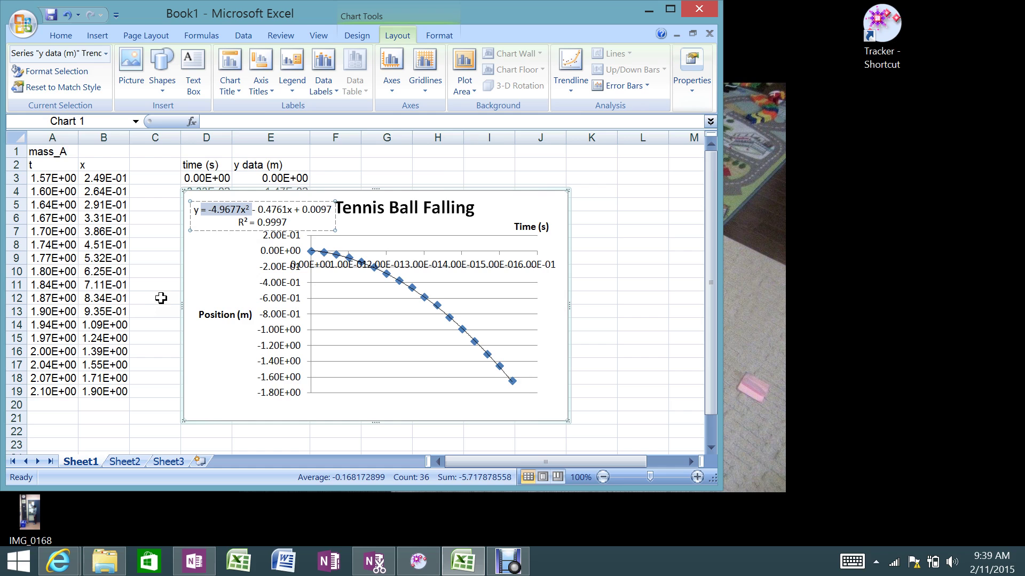
- Enter =4.9677*2 in cell A23, giving 9.9354
{"action": "scroll", "coordinate": [162, 295], "scroll_direction": "down", "scroll_amount": 1}
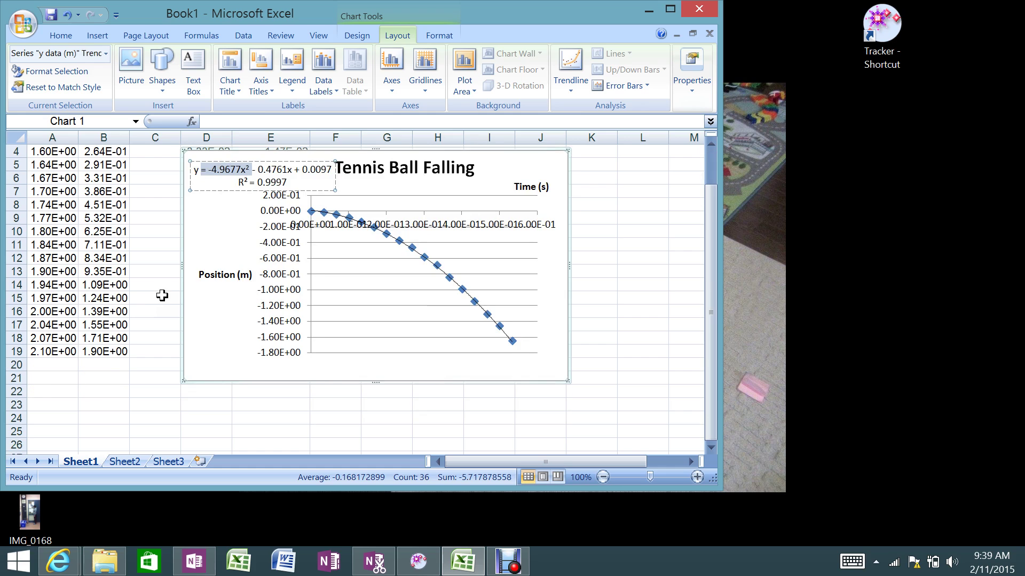
{"action": "left_click", "coordinate": [51, 405]}
{"action": "type", "text": "="}
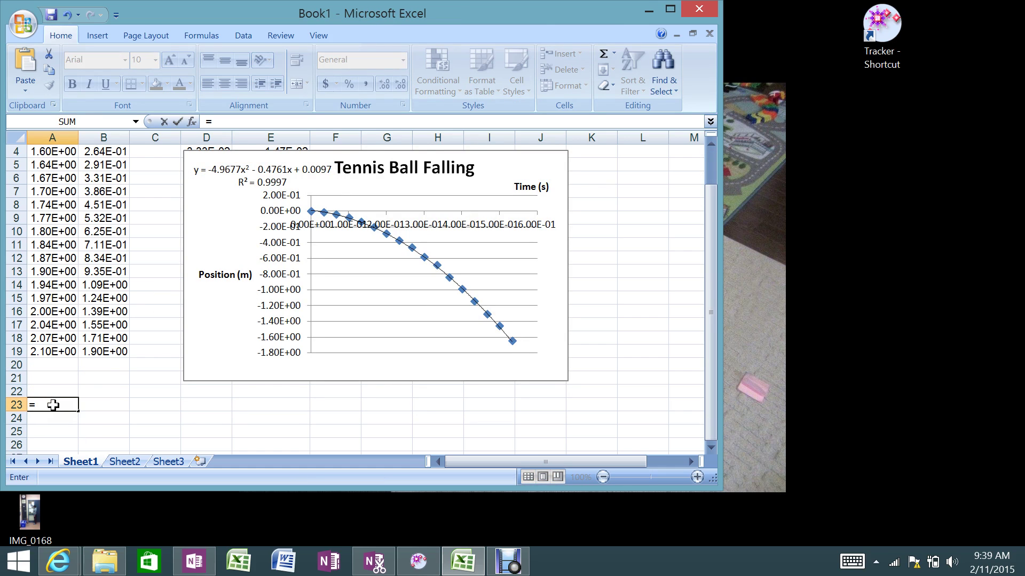
{"action": "type", "text": "4.9677*2"}
{"action": "key", "text": "Return"}
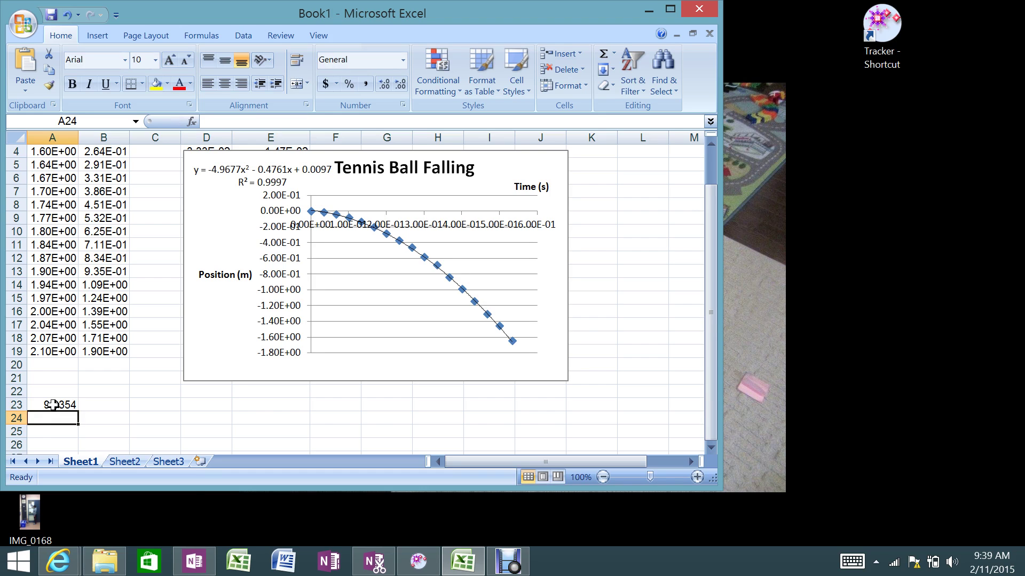